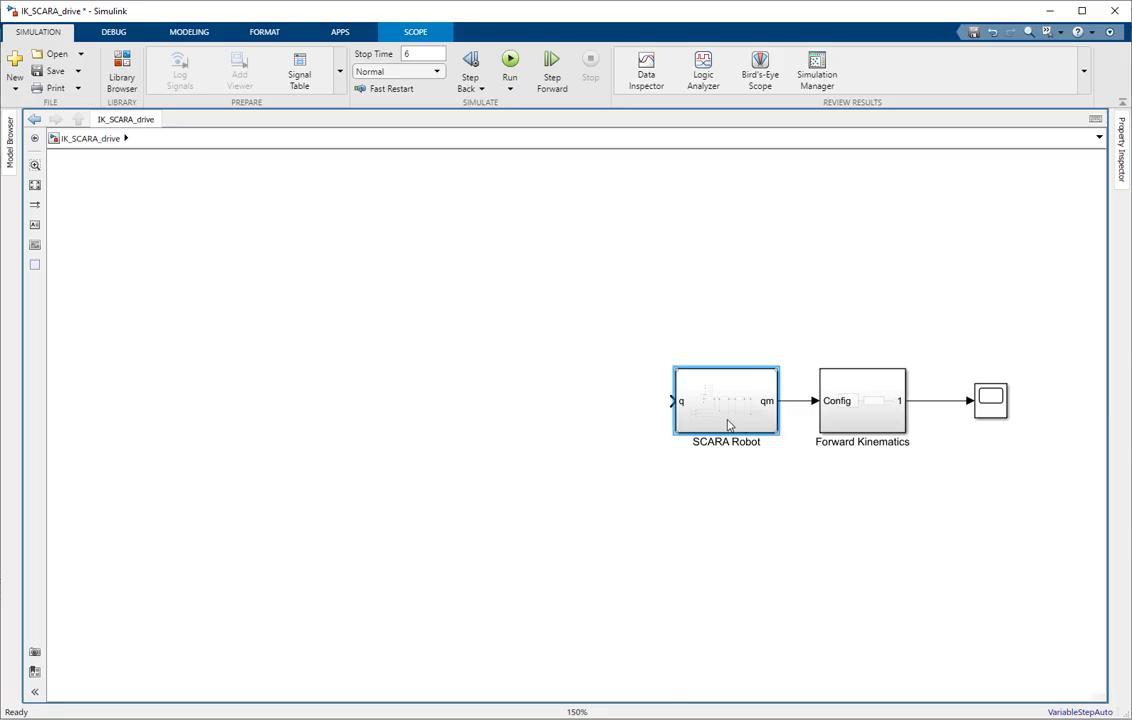
Insert a Signal Builder block on the empty left side of the IK_SCARA_drive model
{"action": "left_click", "coordinate": [730, 425]}
{"action": "left_click", "coordinate": [990, 400]}
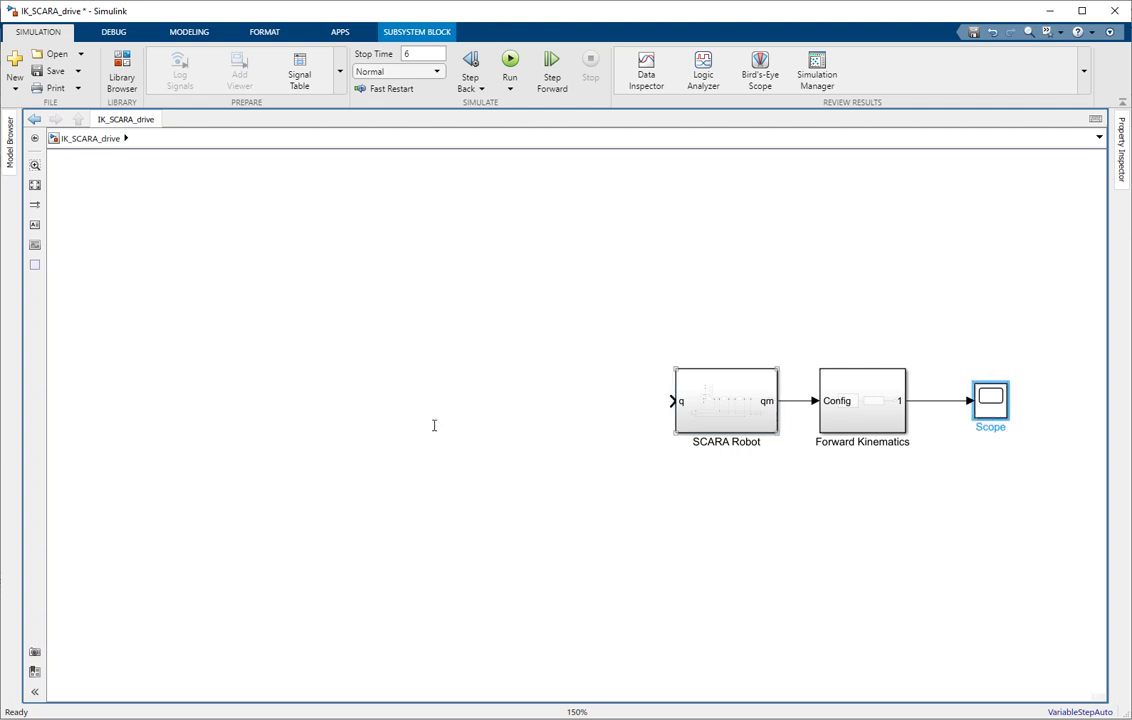
{"action": "double_click", "coordinate": [221, 384]}
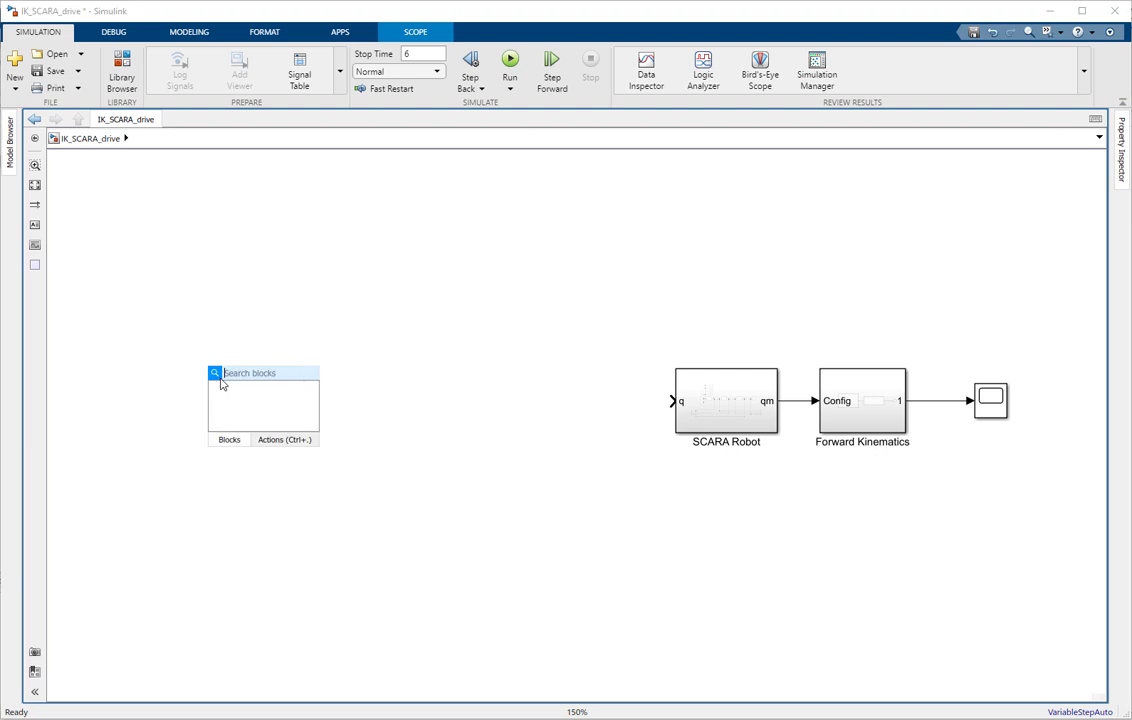
{"action": "type", "text": "signal"}
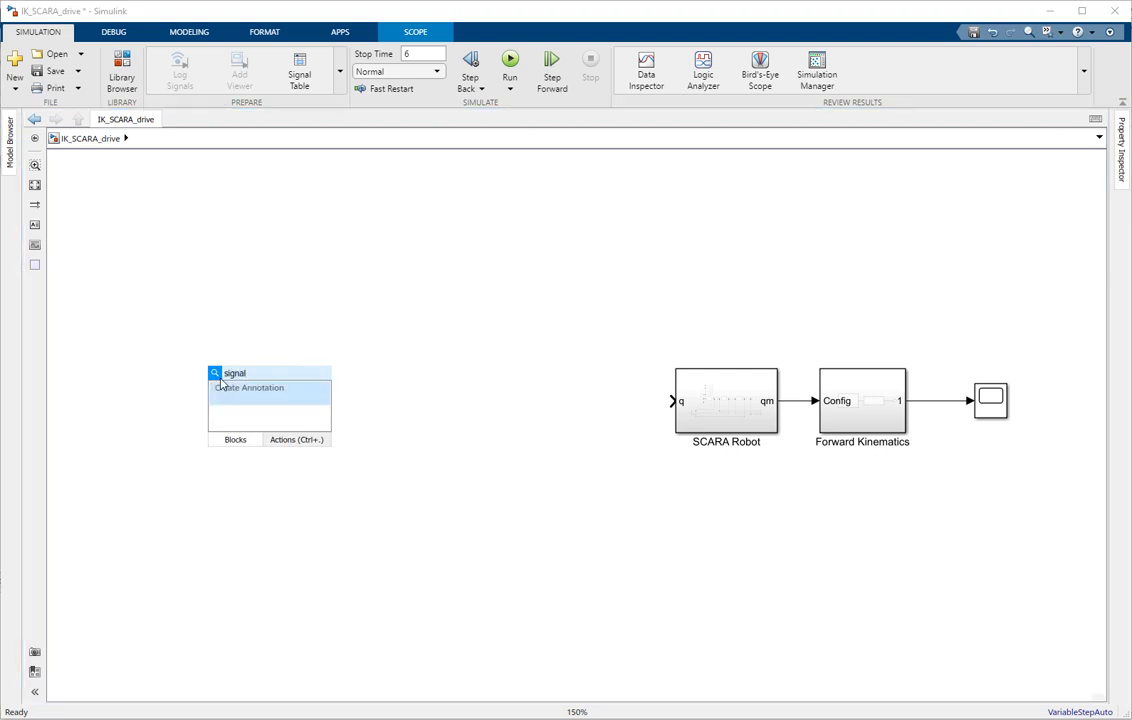
{"action": "key", "text": "Return"}
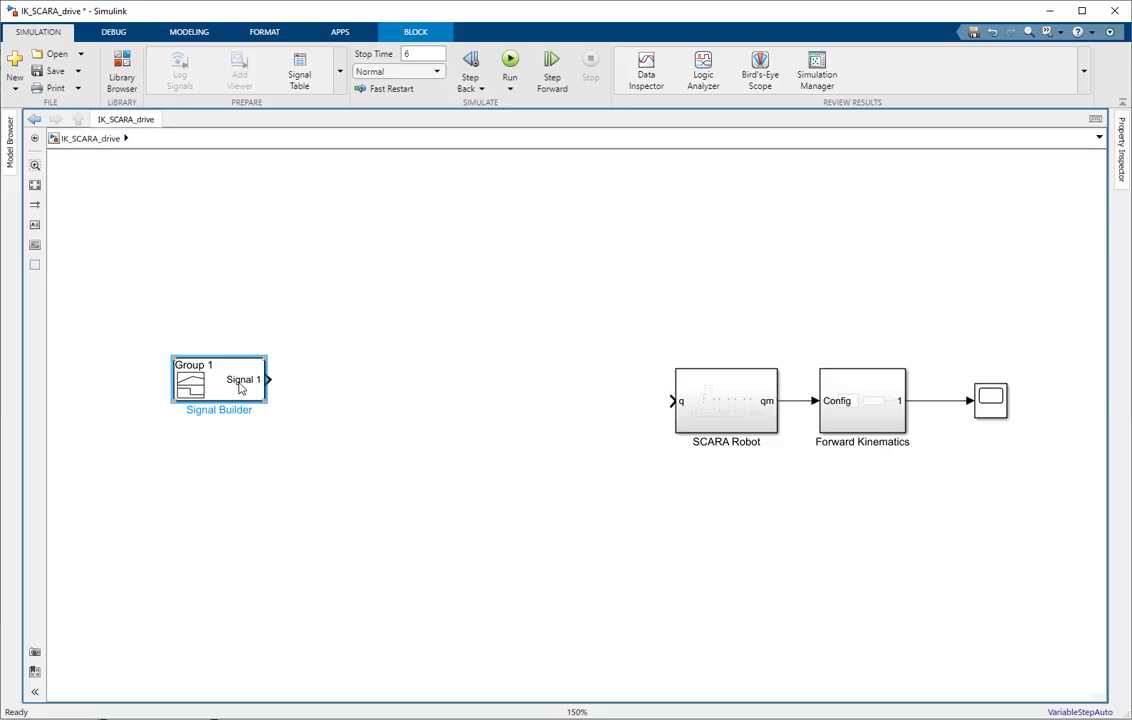
In the Signal Builder editor, start a new custom waveform signal
{"action": "double_click", "coordinate": [240, 388]}
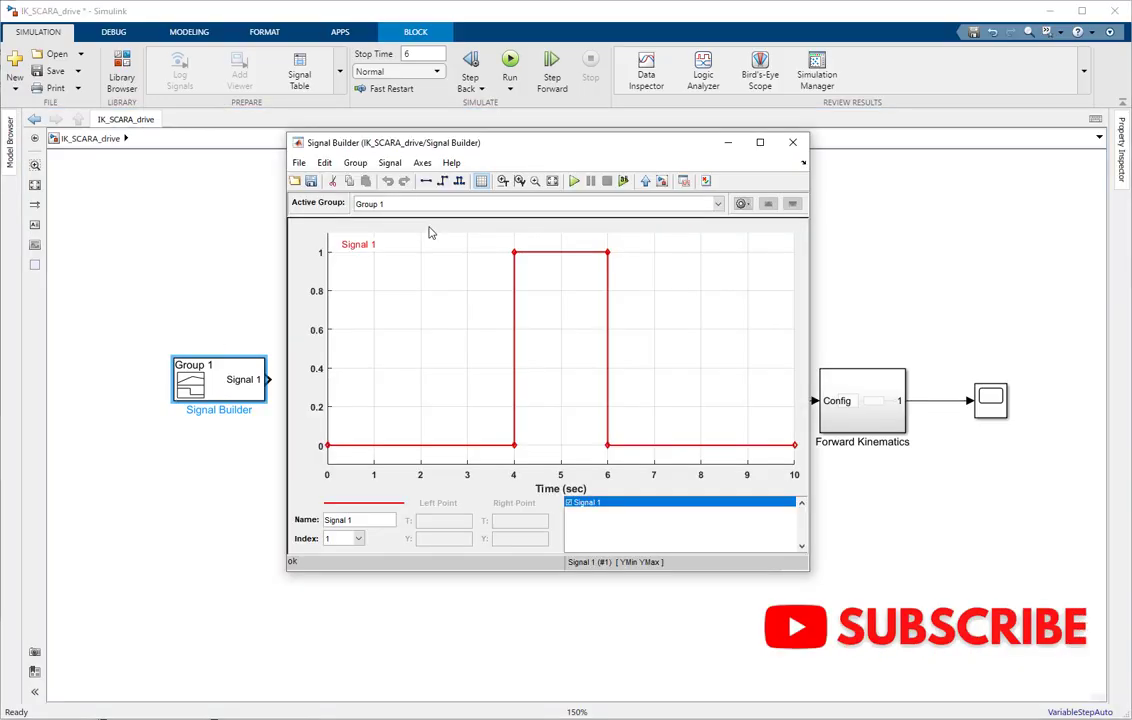
{"action": "left_click", "coordinate": [390, 163]}
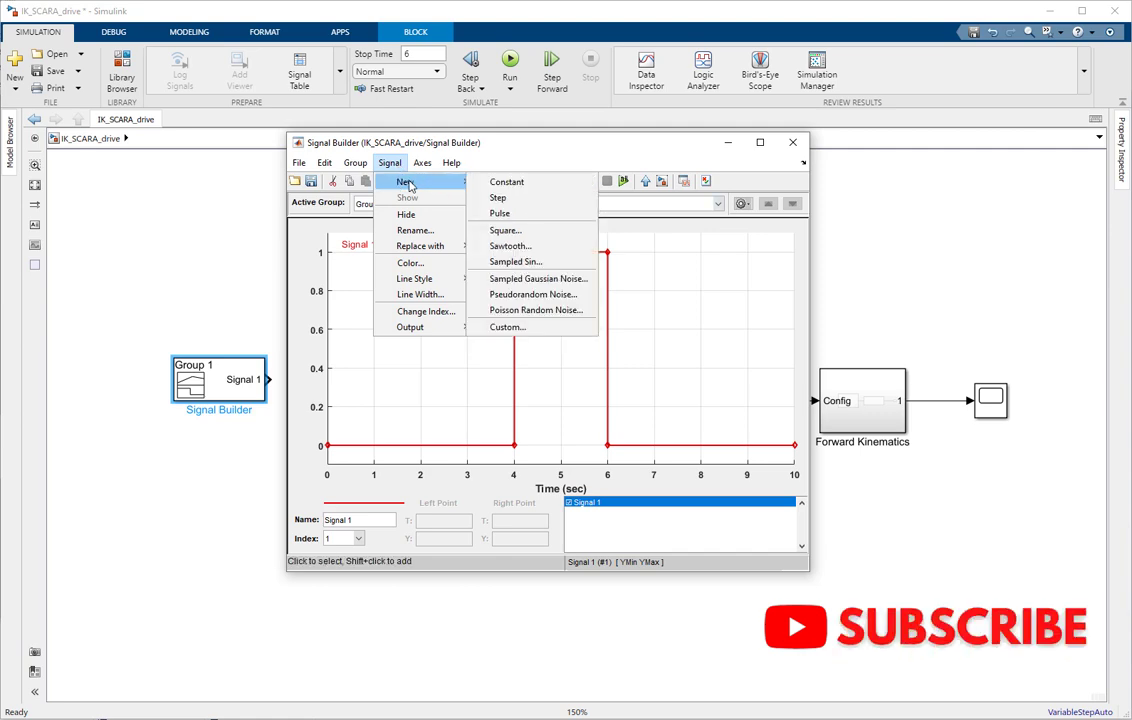
{"action": "left_click", "coordinate": [500, 328]}
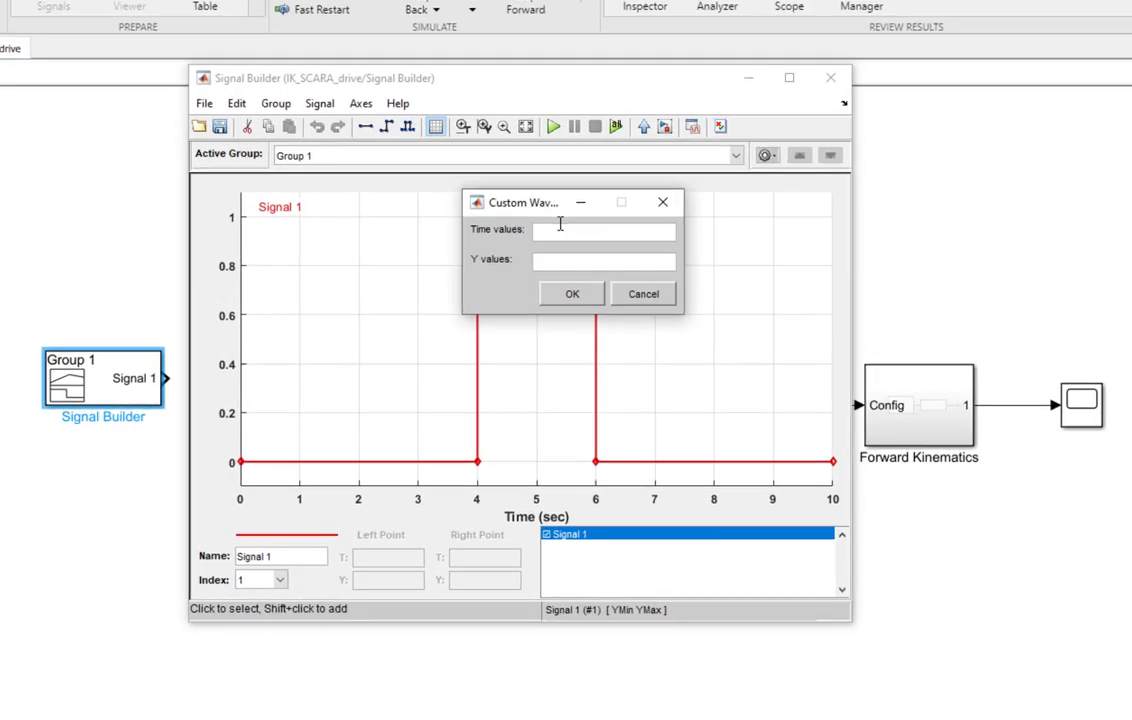
{"action": "left_click_drag", "start_coordinate": [537, 203], "coordinate": [444, 205]}
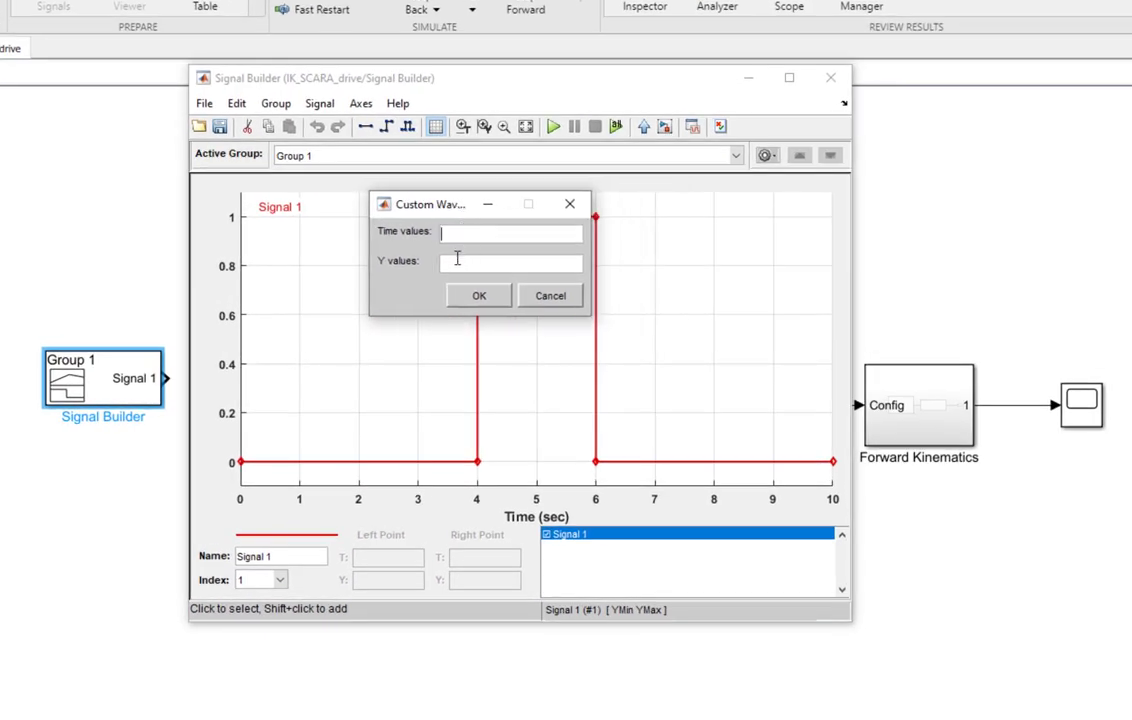
Enter time values [0 1 1.5 2 3 4 4.5 5 6] in the custom waveform dialog
{"action": "left_click", "coordinate": [458, 233]}
{"action": "key", "text": "Tab"}
{"action": "left_click", "coordinate": [458, 233]}
{"action": "type", "text": "[0]"}
{"action": "key", "text": "Left"}
{"action": "type", "text": "1 1.5 2 1"}
{"action": "key", "text": "BackSpace"}
{"action": "type", "text": "3 4"}
{"action": "type", "text": "4.5 5"}
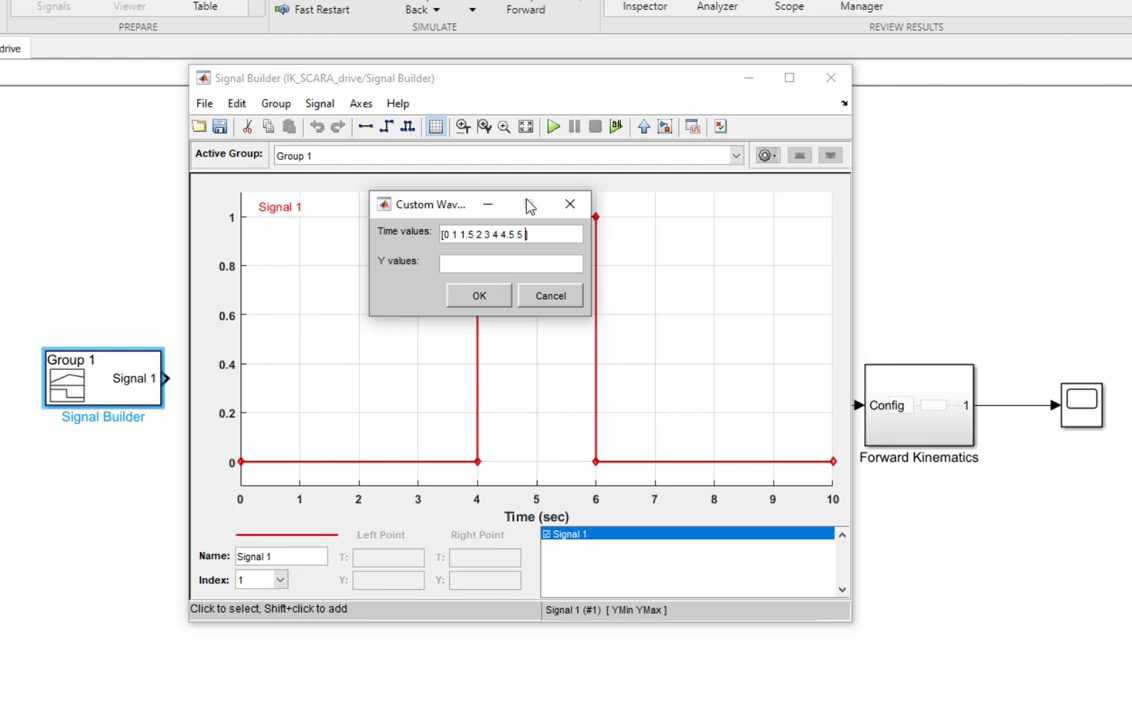
{"action": "type", "text": " 6"}
{"action": "left_click_drag", "start_coordinate": [543, 239], "coordinate": [383, 228]}
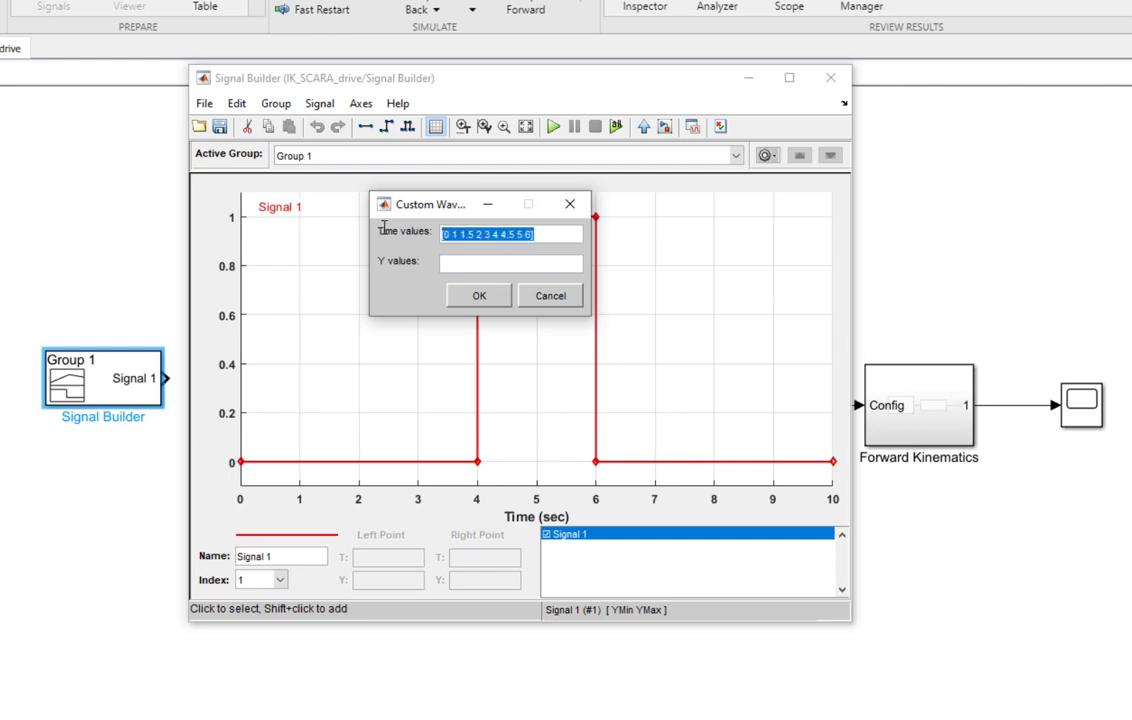
{"action": "left_click", "coordinate": [454, 264]}
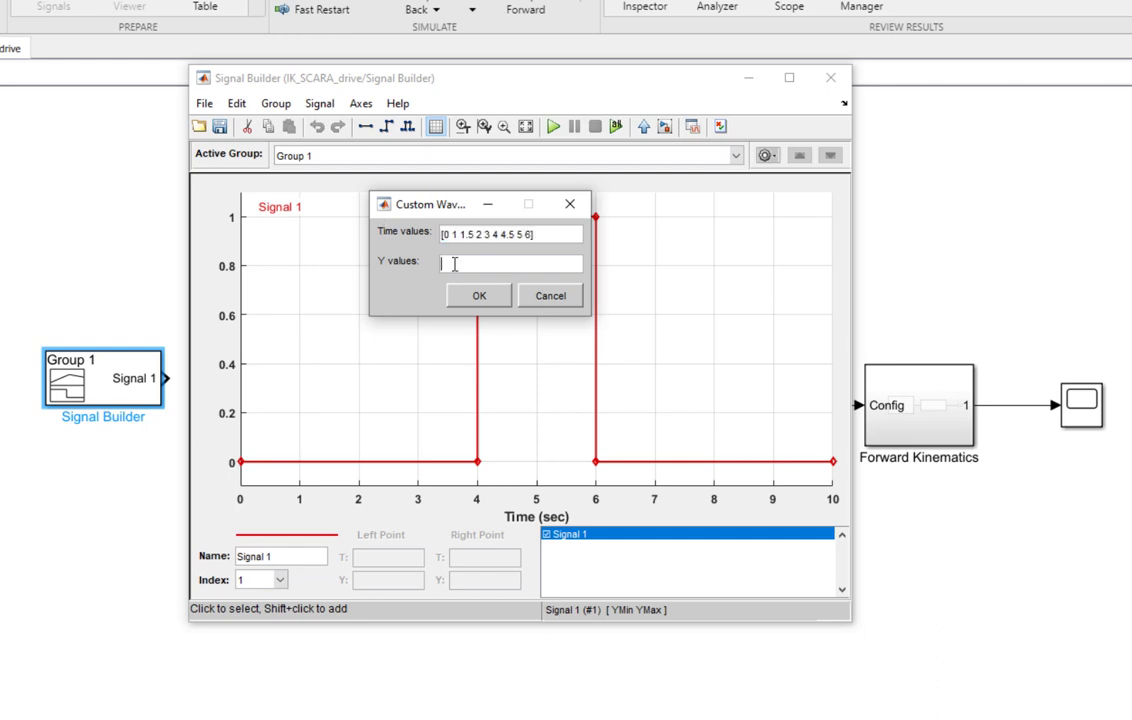
Enter Y values [1.025 0.7 0.7 0.7 0.4 0.4 0.4 0.4 0.7] and add the waveform as a new signal
{"action": "type", "text": "[0"}
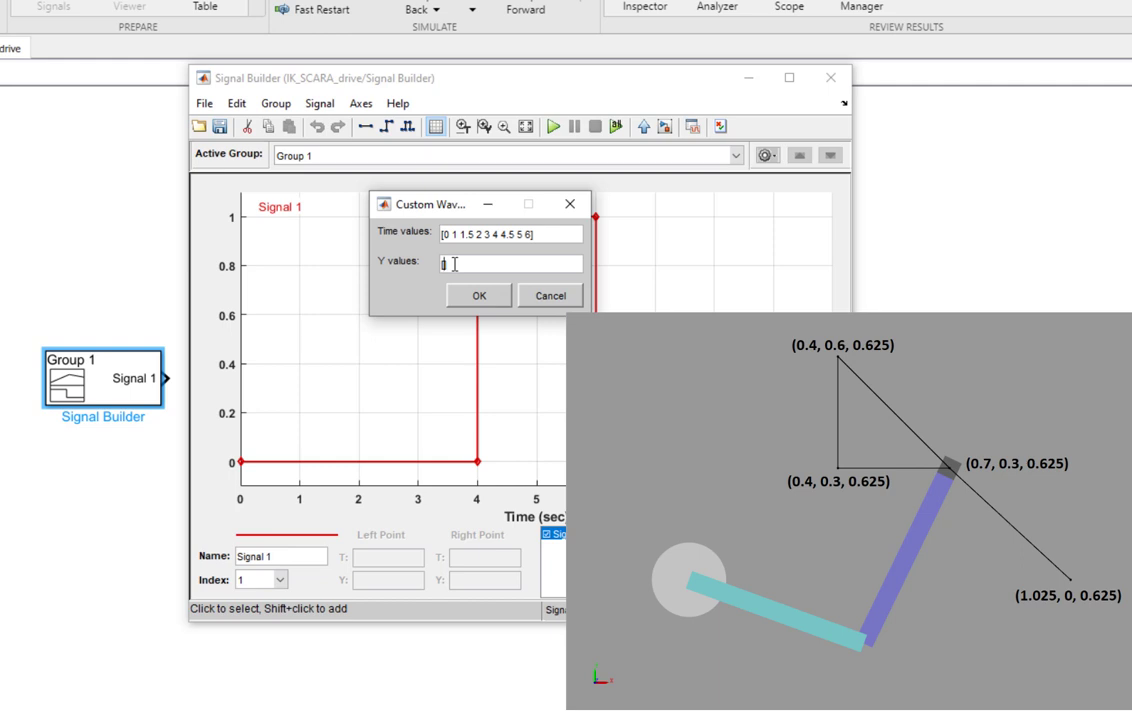
{"action": "type", "text": ".025 0.7"}
{"action": "type", "text": "0.7 0.7 0.4"}
{"action": "type", "text": "0.4"}
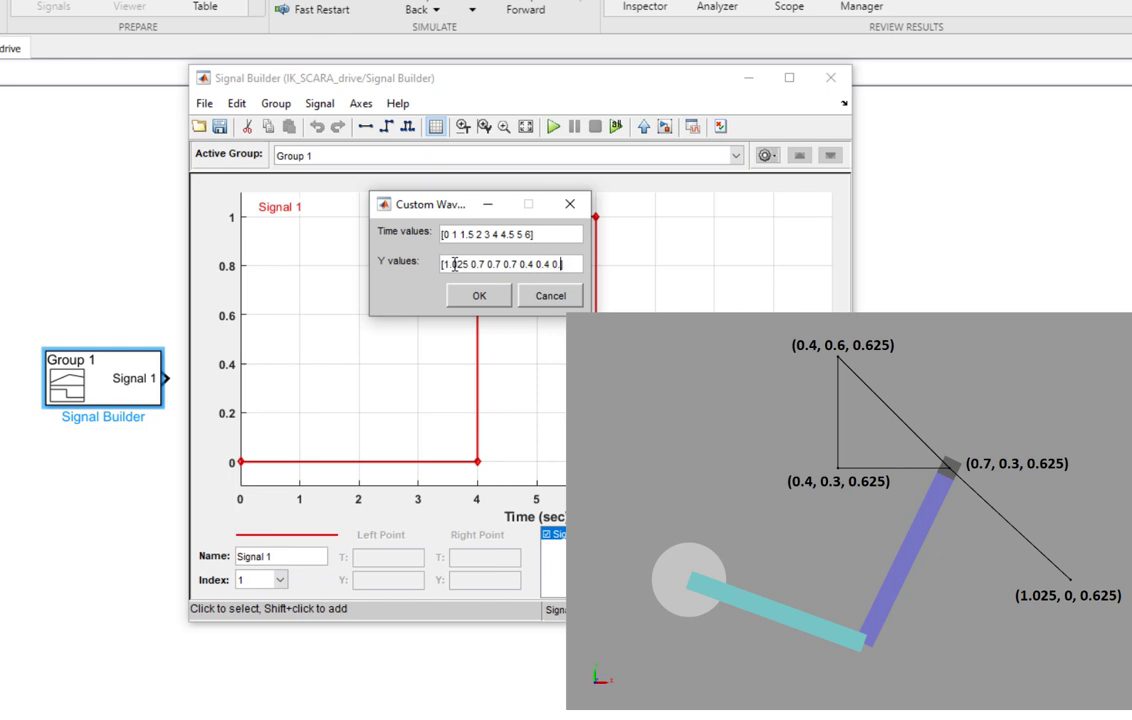
{"action": "type", "text": " 0.4 0.4"}
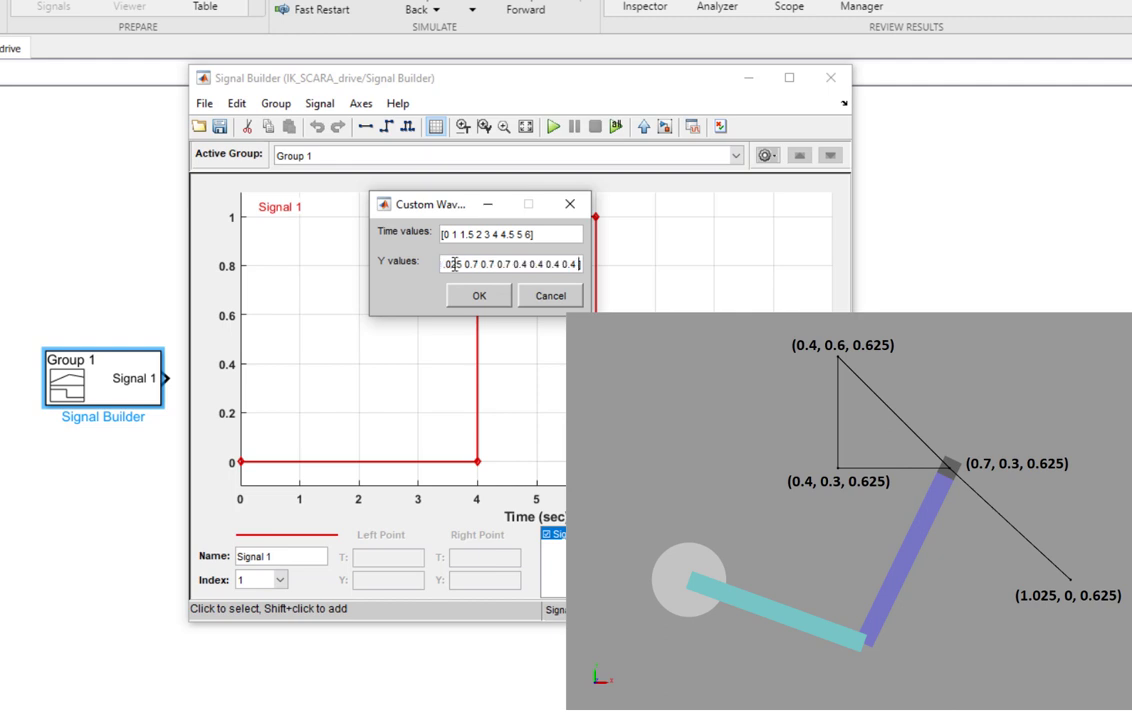
{"action": "type", "text": " 0"}
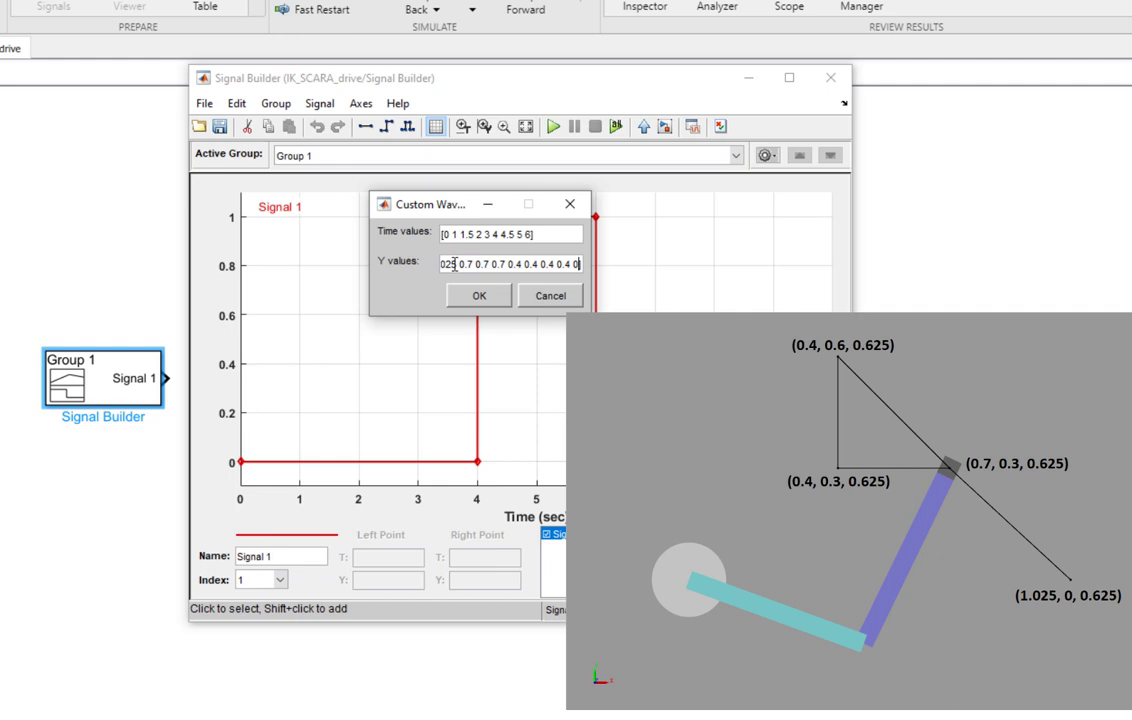
{"action": "type", "text": ".7"}
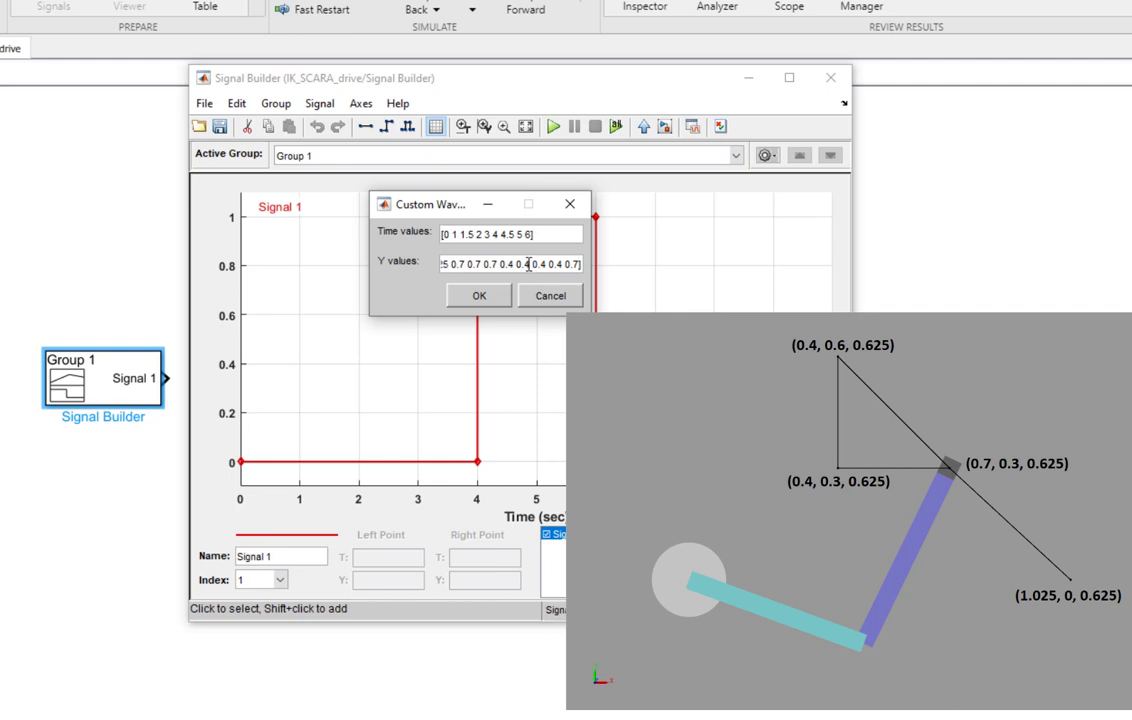
{"action": "left_click", "coordinate": [479, 295]}
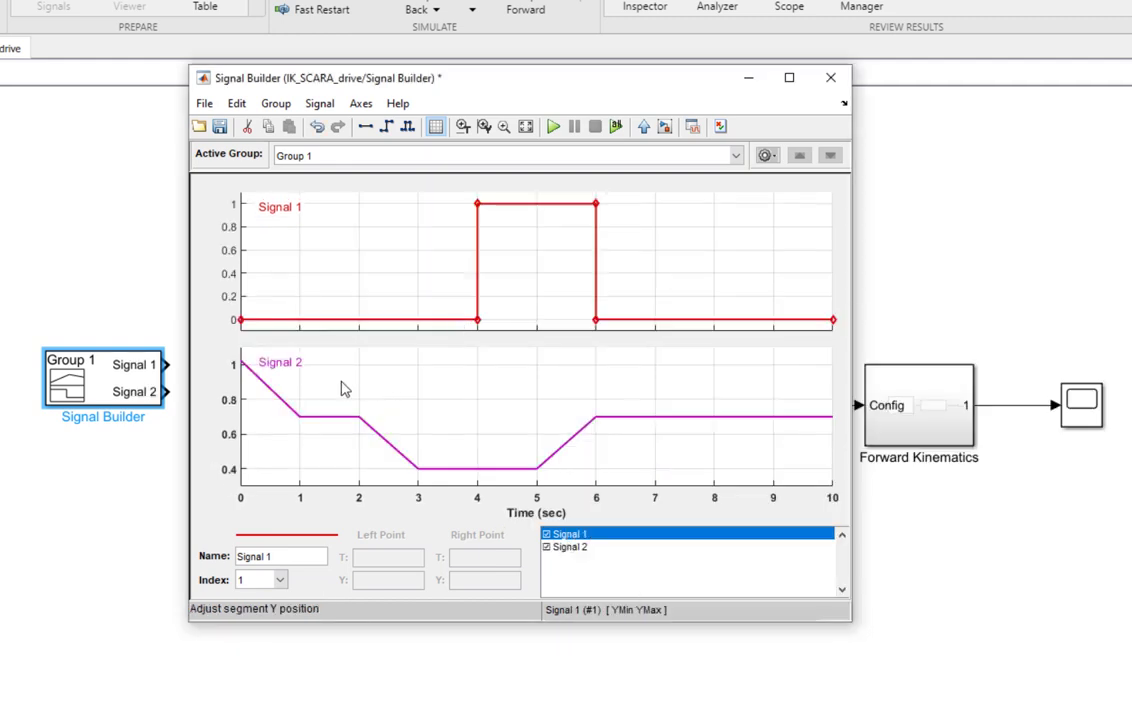
Delete the original Signal 1 pulse from the Signal Builder
{"action": "left_click", "coordinate": [505, 388]}
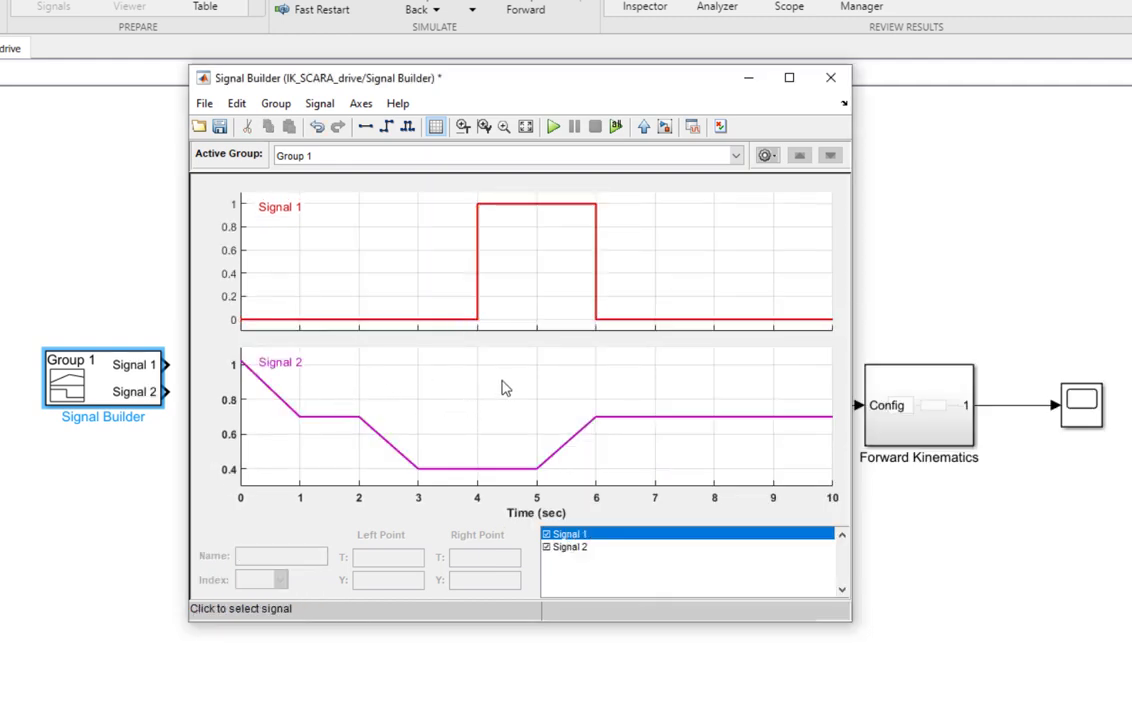
{"action": "right_click", "coordinate": [434, 277]}
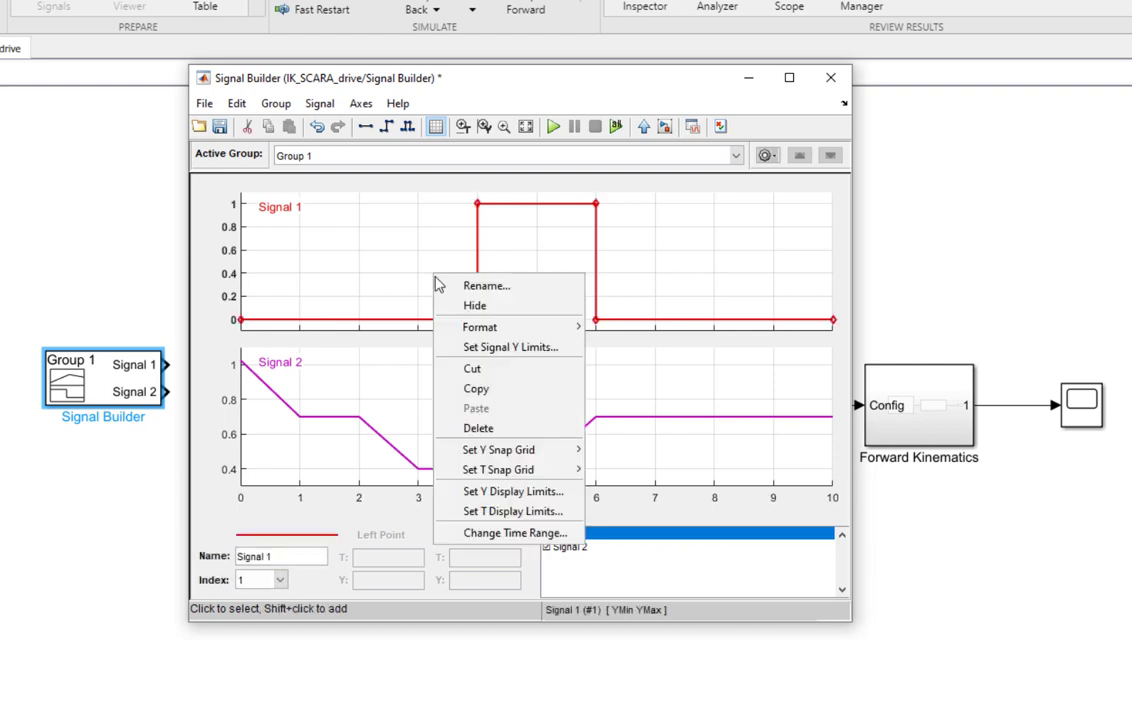
{"action": "left_click", "coordinate": [488, 430]}
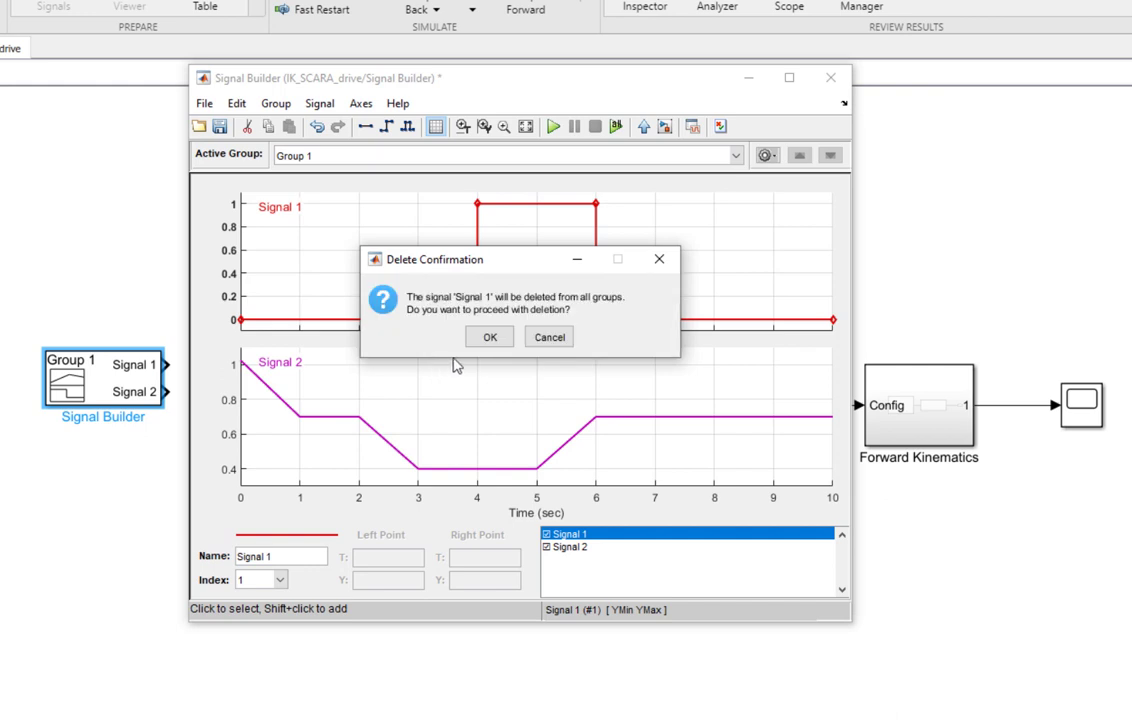
{"action": "left_click", "coordinate": [490, 335]}
Rename the remaining trajectory signal to X-Traj
{"action": "right_click", "coordinate": [407, 300]}
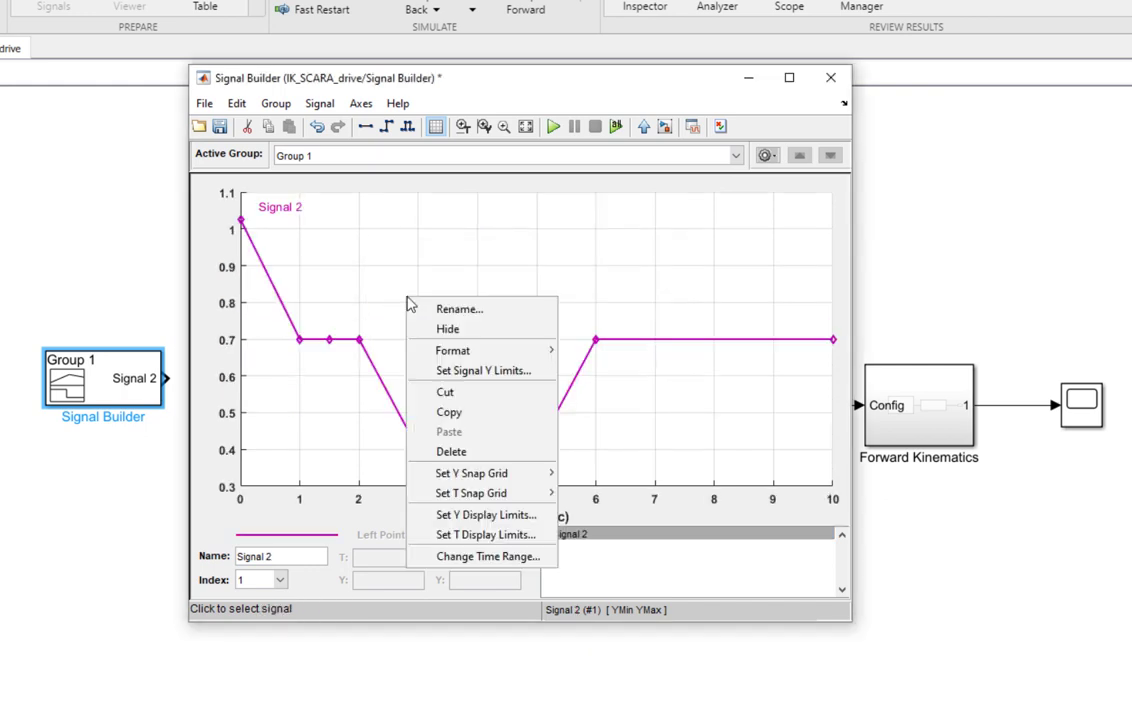
{"action": "left_click", "coordinate": [458, 310]}
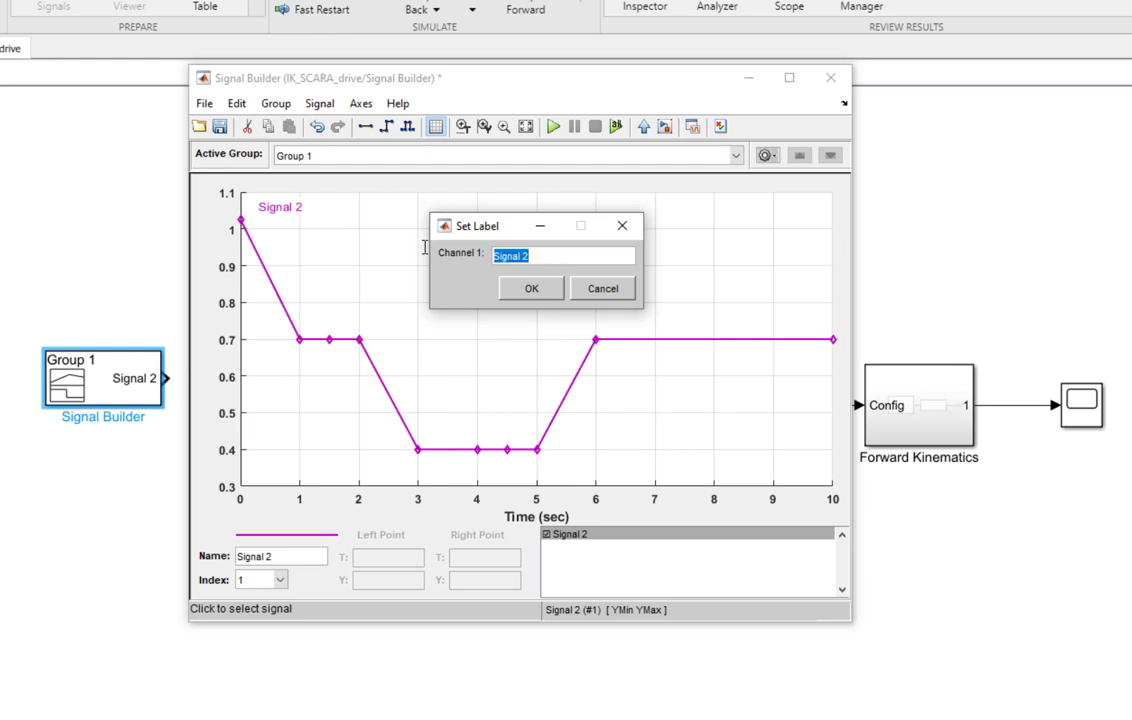
{"action": "type", "text": "X-Traj"}
{"action": "left_click", "coordinate": [550, 288]}
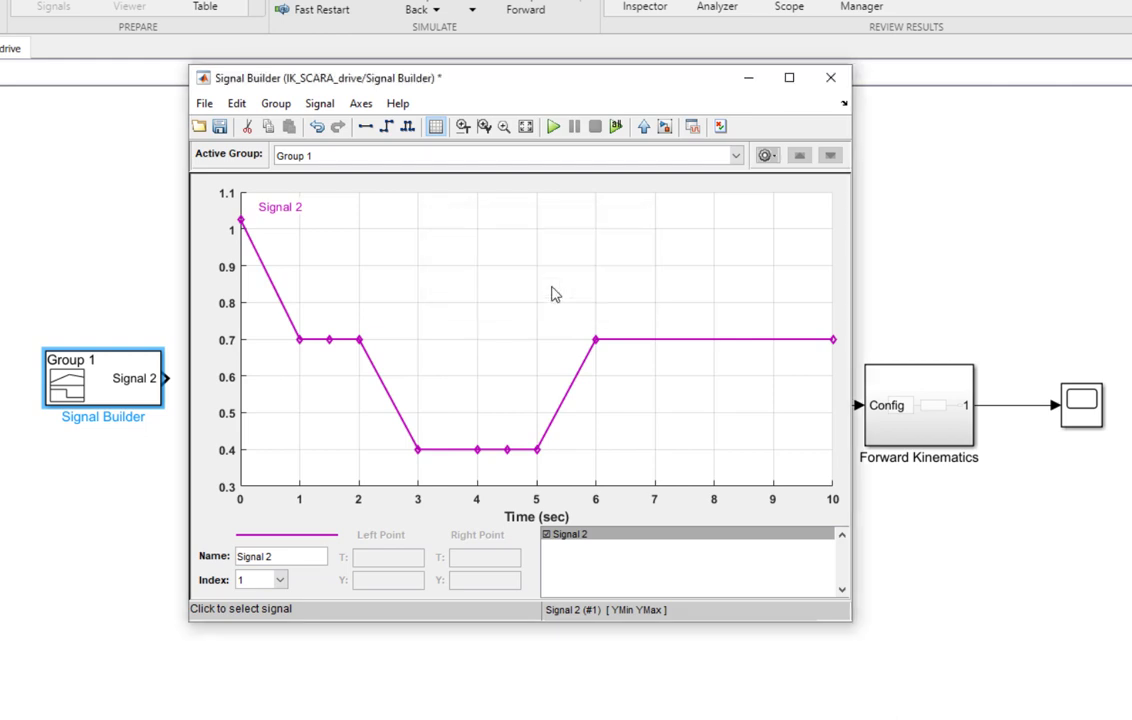
{"action": "left_click", "coordinate": [319, 103]}
{"action": "mouse_move", "coordinate": [338, 128]}
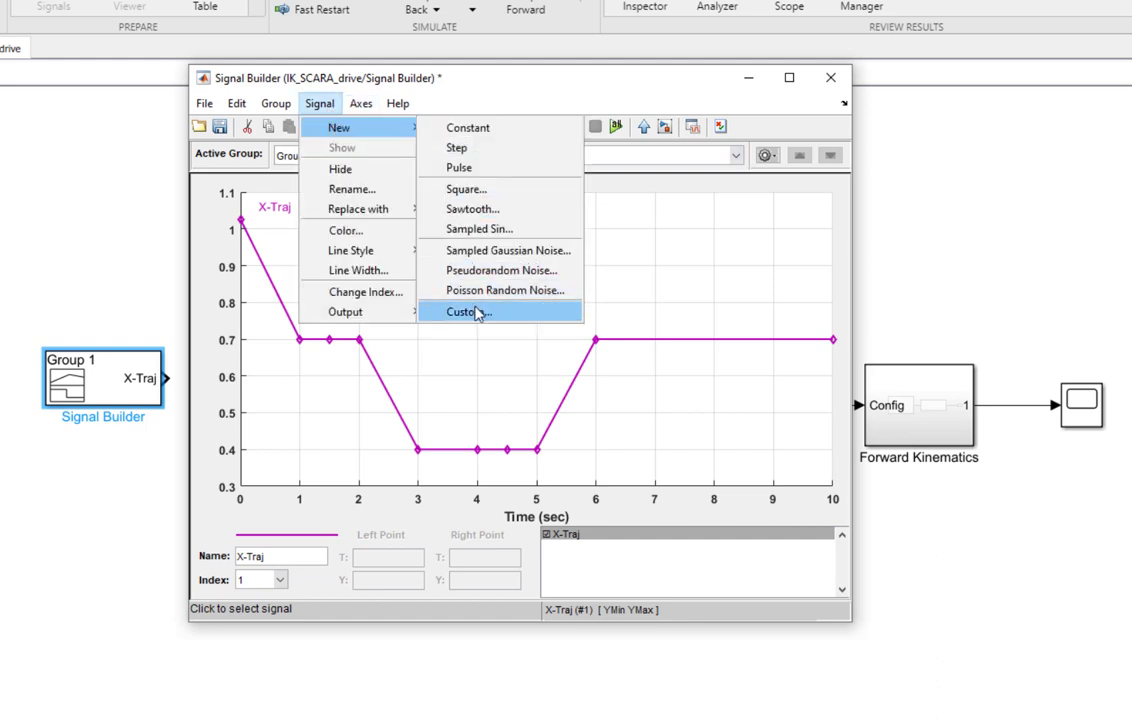
Create a second custom waveform with the pasted time values and Y values [0 0.3 0.3 0.3 0.3 0.6 0.6 0.6 0.3]
{"action": "left_click", "coordinate": [472, 312]}
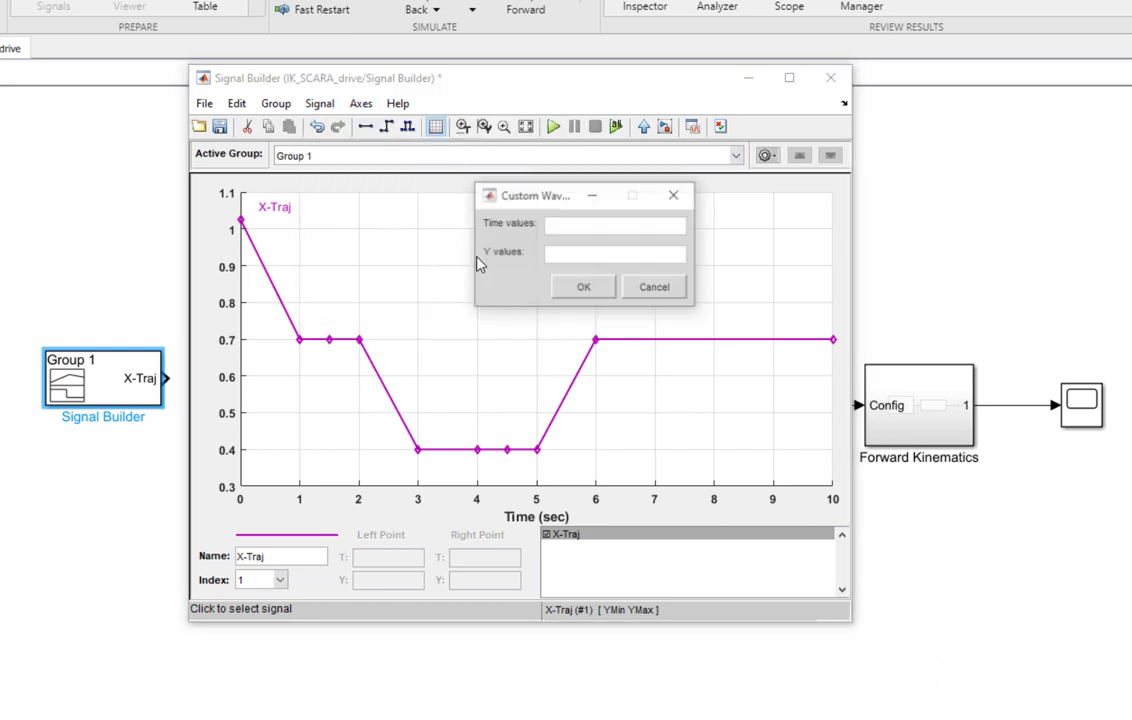
{"action": "left_click", "coordinate": [567, 229]}
{"action": "type", "text": "[0 1 1.5 2 3 4 4.5 5 6]"}
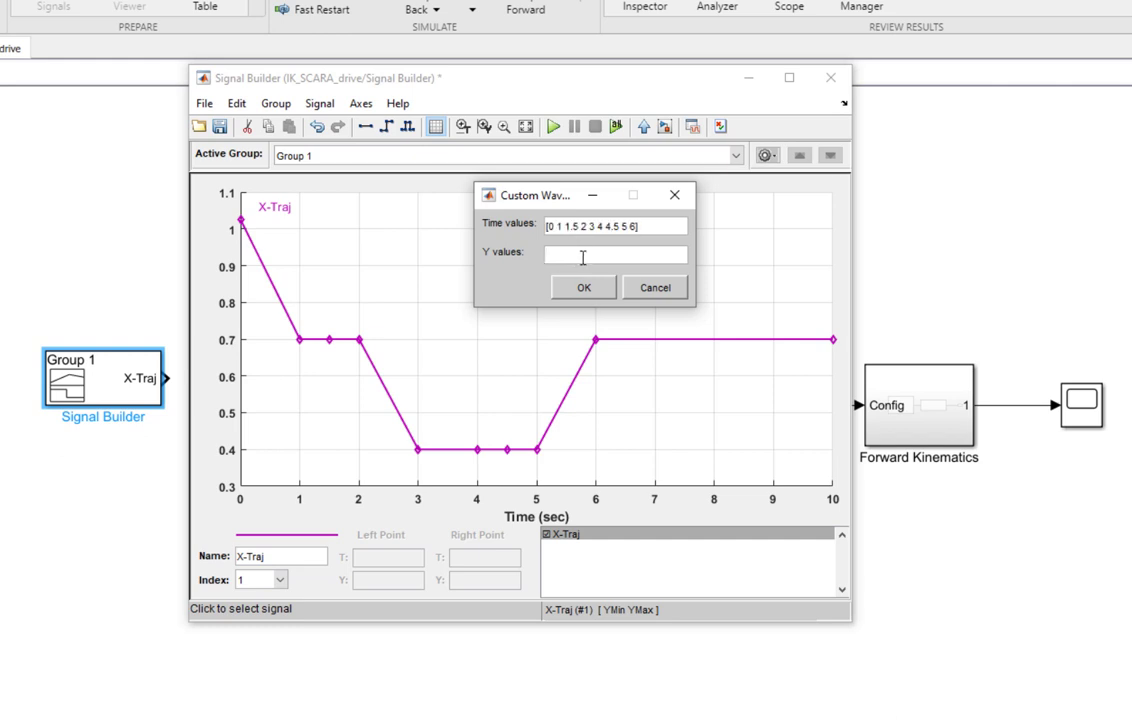
{"action": "type", "text": "["}
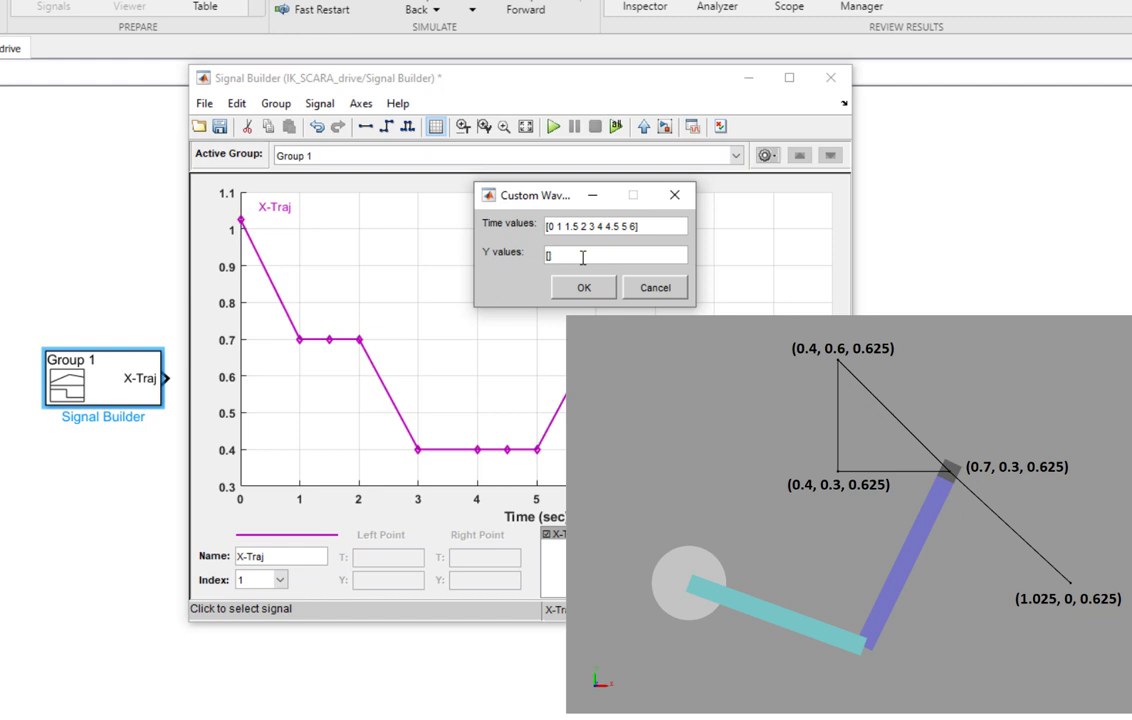
{"action": "type", "text": "0"}
{"action": "type", "text": " 0.3 "}
{"action": "type", "text": "0.3"}
{"action": "type", "text": " 0"}
{"action": "type", "text": ".3"}
{"action": "type", "text": "0.3"}
{"action": "type", "text": " 0.6"}
{"action": "type", "text": " 0.6 0"}
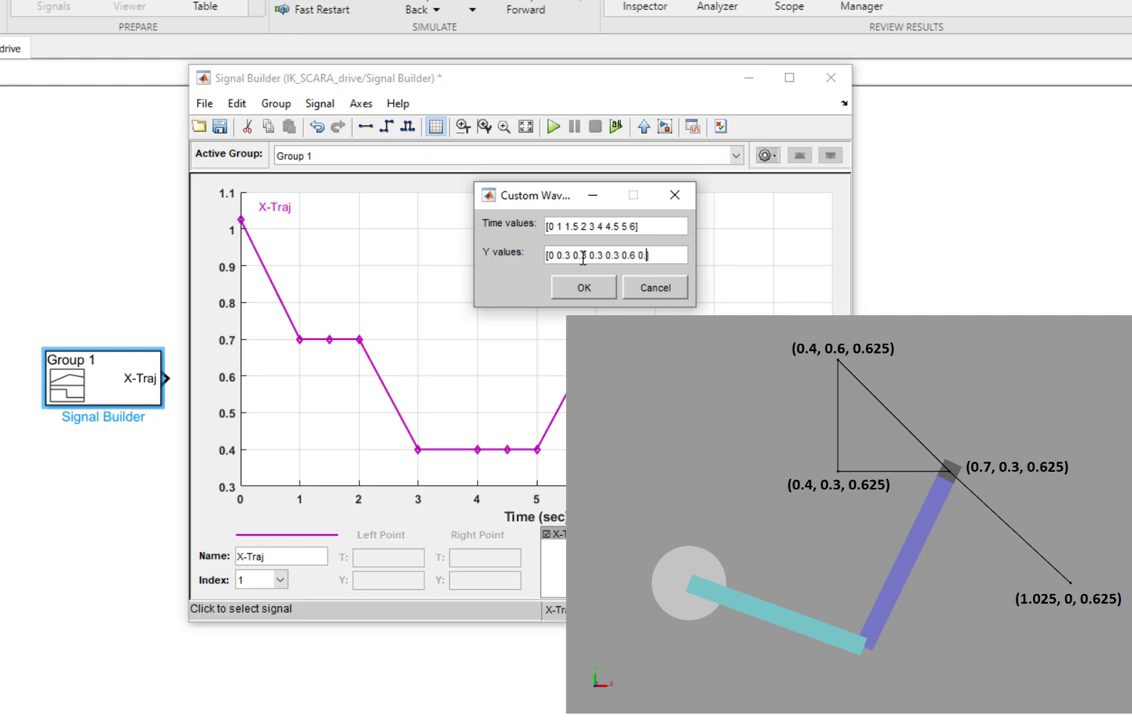
{"action": "type", "text": ".6 0.3"}
Add the second waveform as a signal and rename it Y-Traj
{"action": "left_click", "coordinate": [584, 287]}
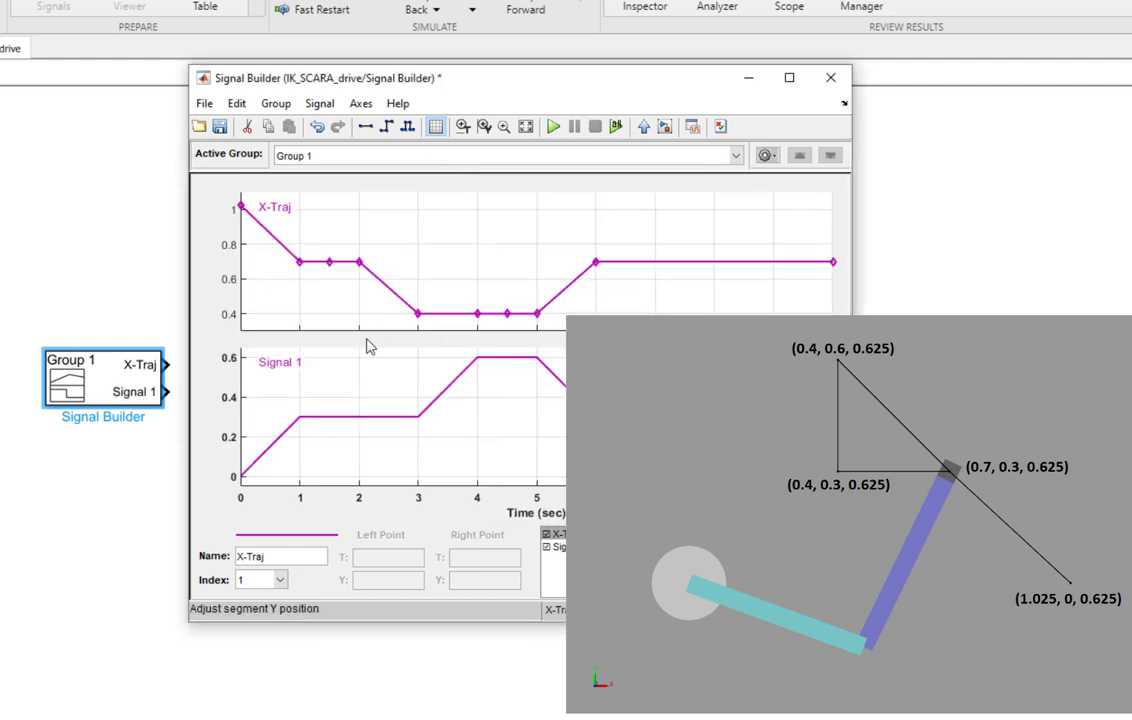
{"action": "right_click", "coordinate": [290, 332]}
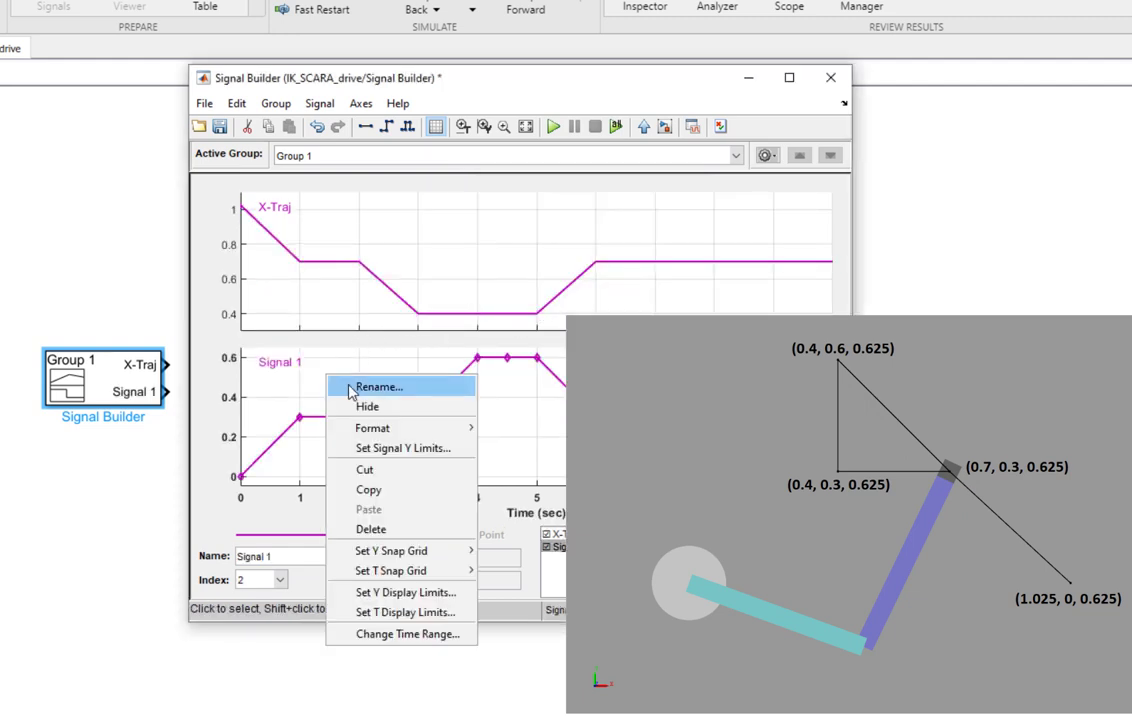
{"action": "left_click", "coordinate": [312, 347]}
{"action": "type", "text": "Y-Traj"}
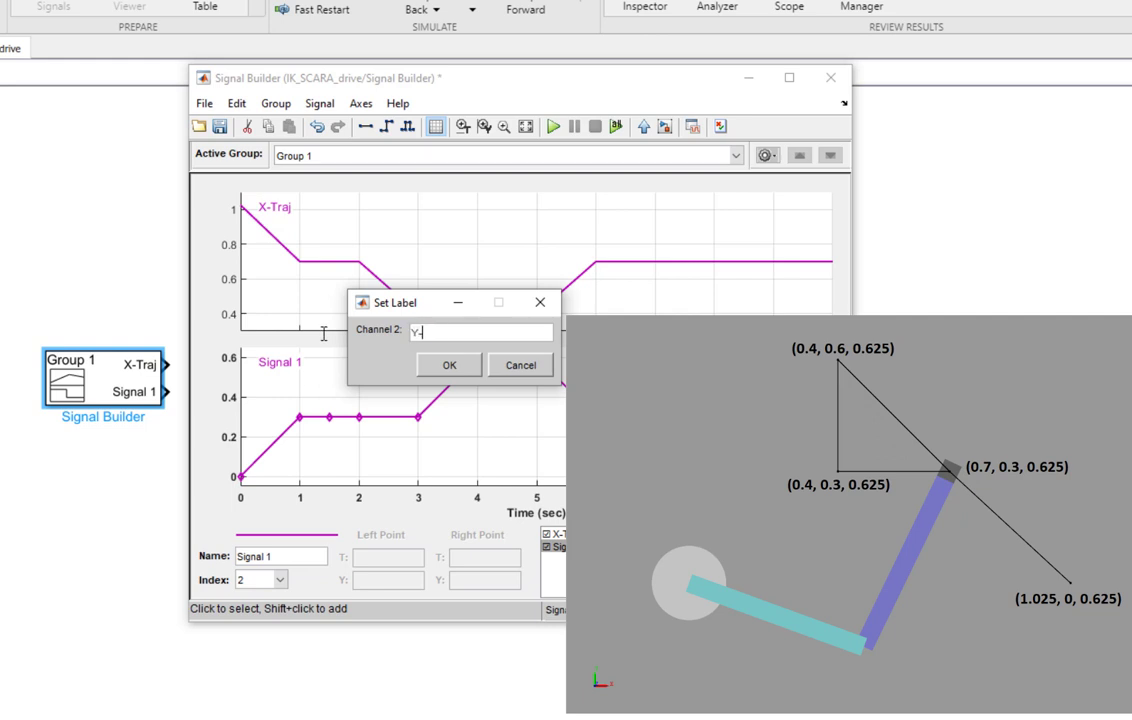
{"action": "key", "text": "Return"}
Add a third custom signal holding 0.625 with dips to 0.325 at 1.5 and 4.5 s
{"action": "left_click", "coordinate": [319, 103]}
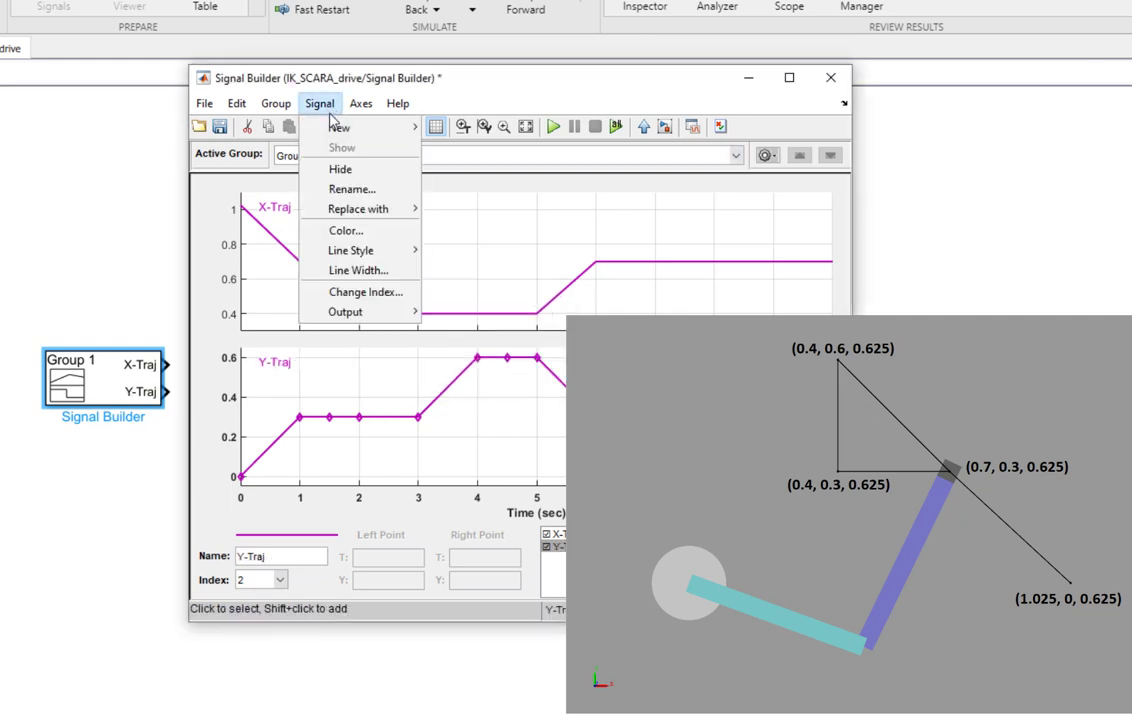
{"action": "mouse_move", "coordinate": [340, 127]}
{"action": "left_click", "coordinate": [469, 311]}
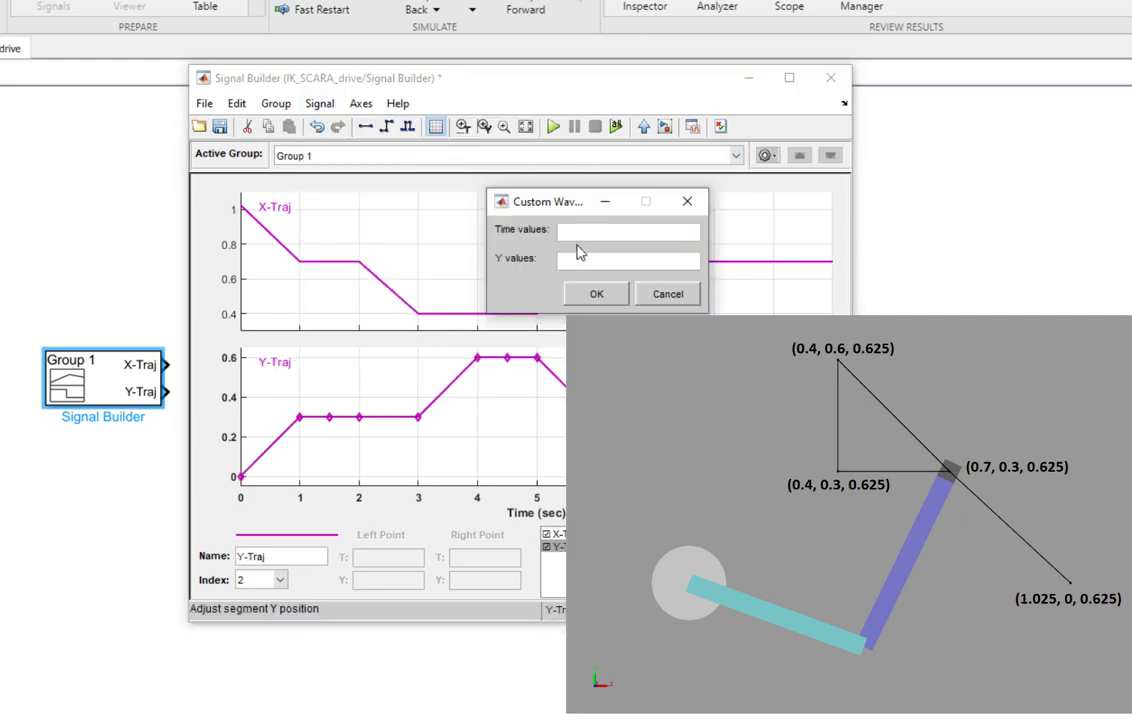
{"action": "type", "text": "[0 1 1.5 2 3 4 4.5 5 6]"}
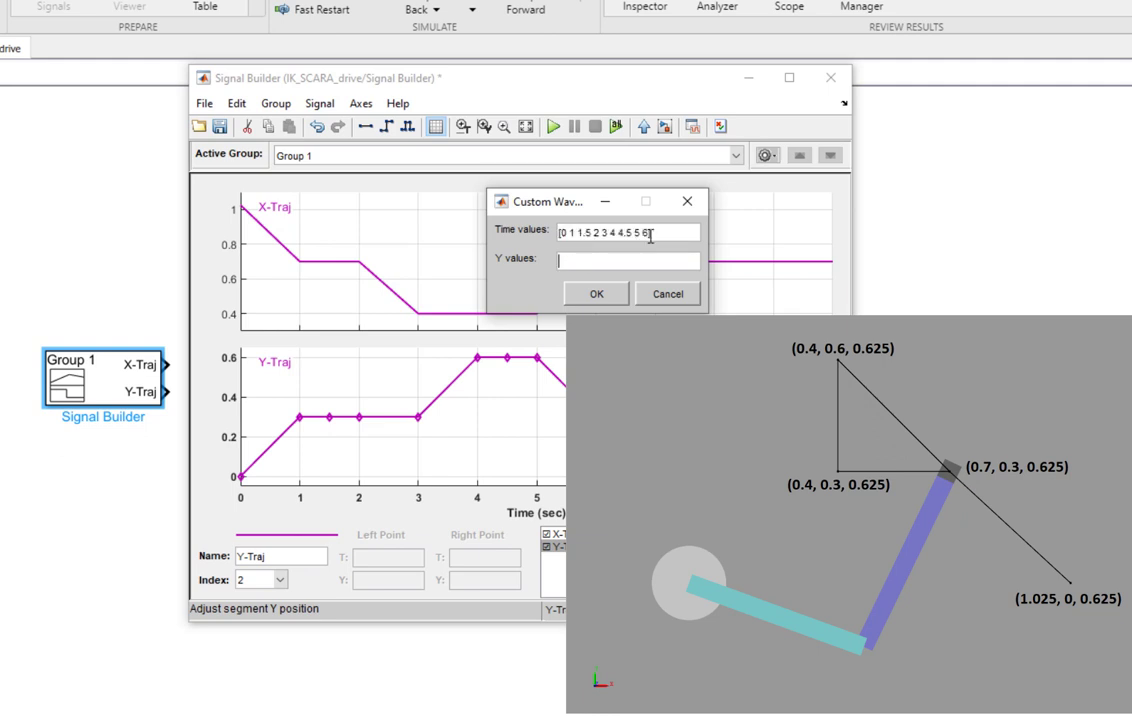
{"action": "key", "text": "Tab"}
{"action": "type", "text": "[0.625 0.625"}
{"action": "type", "text": "0.325 0.6"}
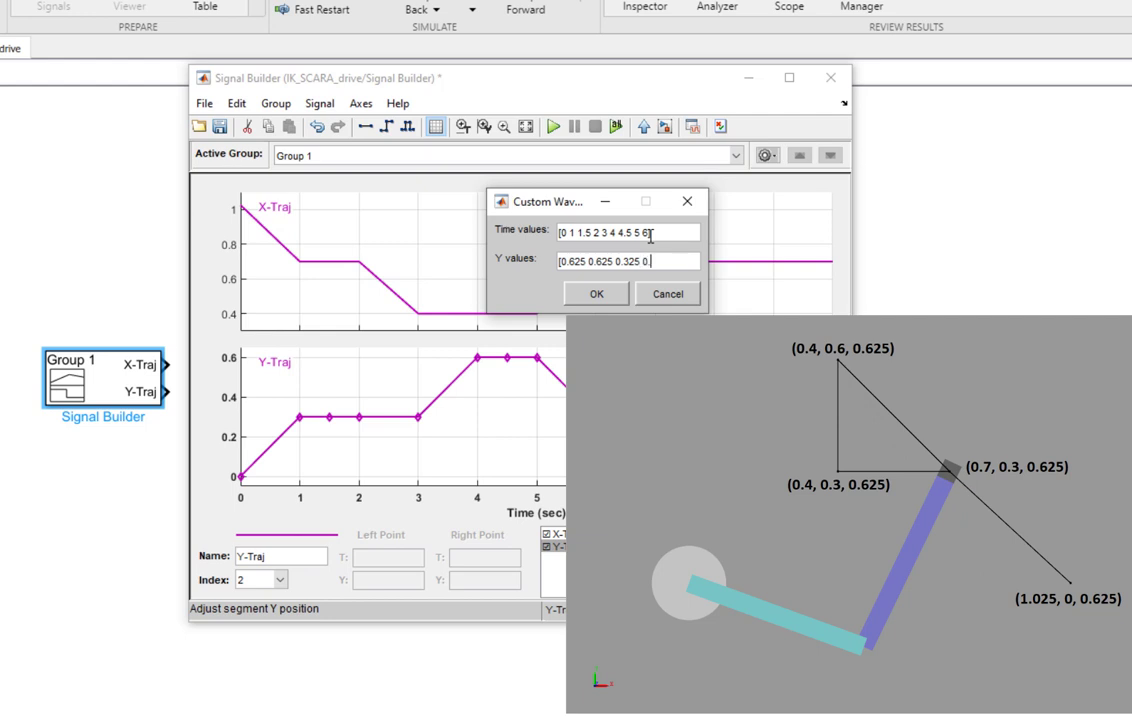
{"action": "type", "text": "25 0.26"}
{"action": "type", "text": "0.625 "}
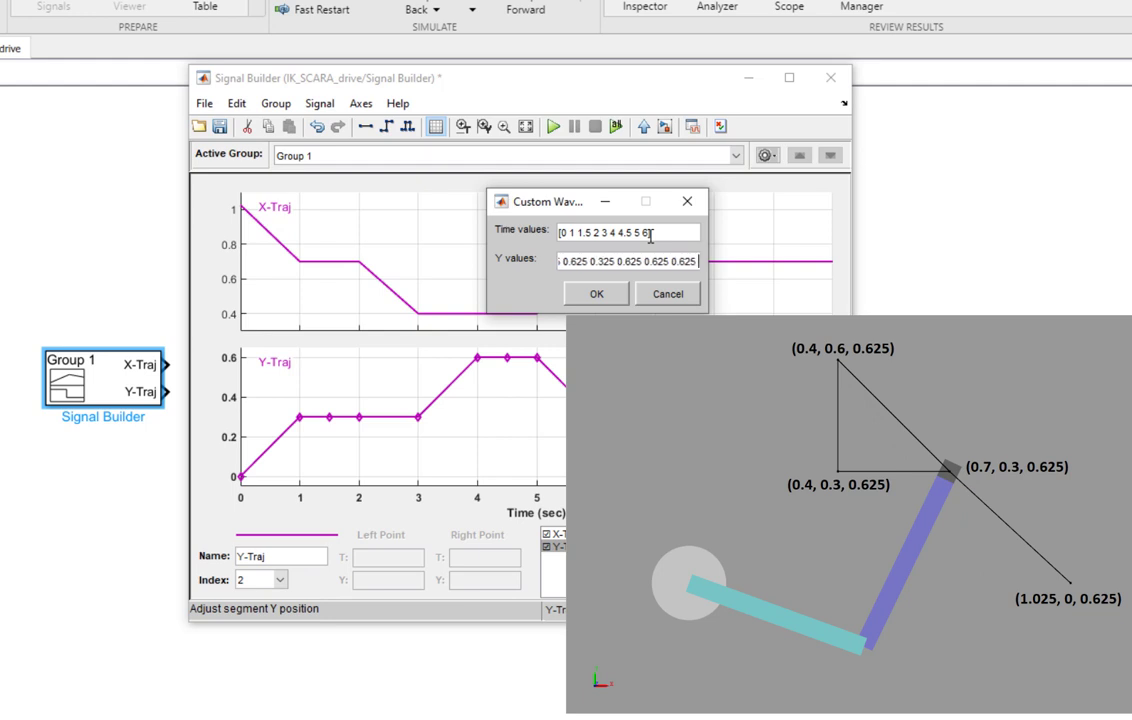
{"action": "type", "text": "0."}
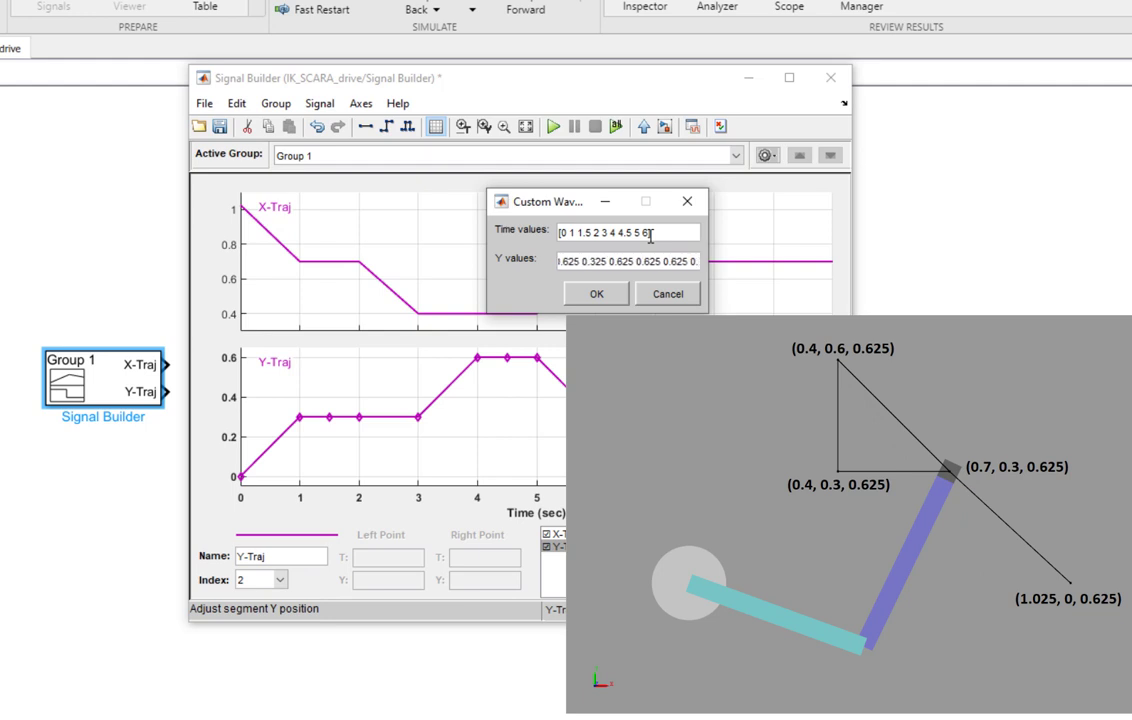
{"action": "type", "text": "325 0.6"}
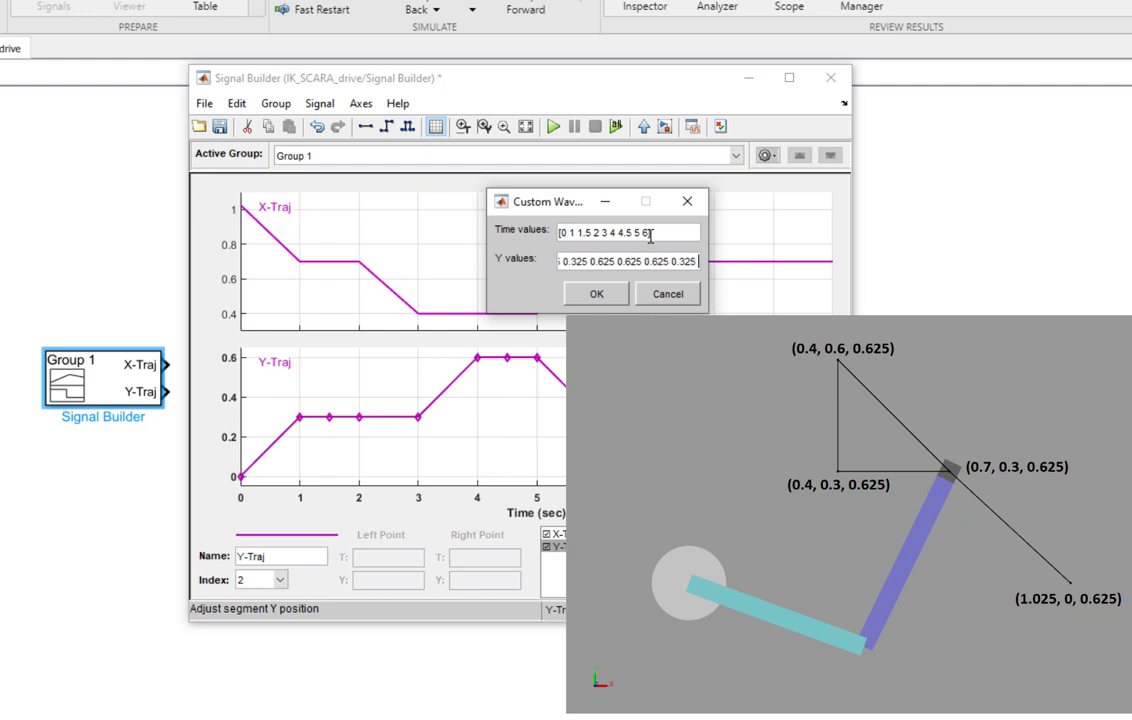
{"action": "type", "text": "25 0."}
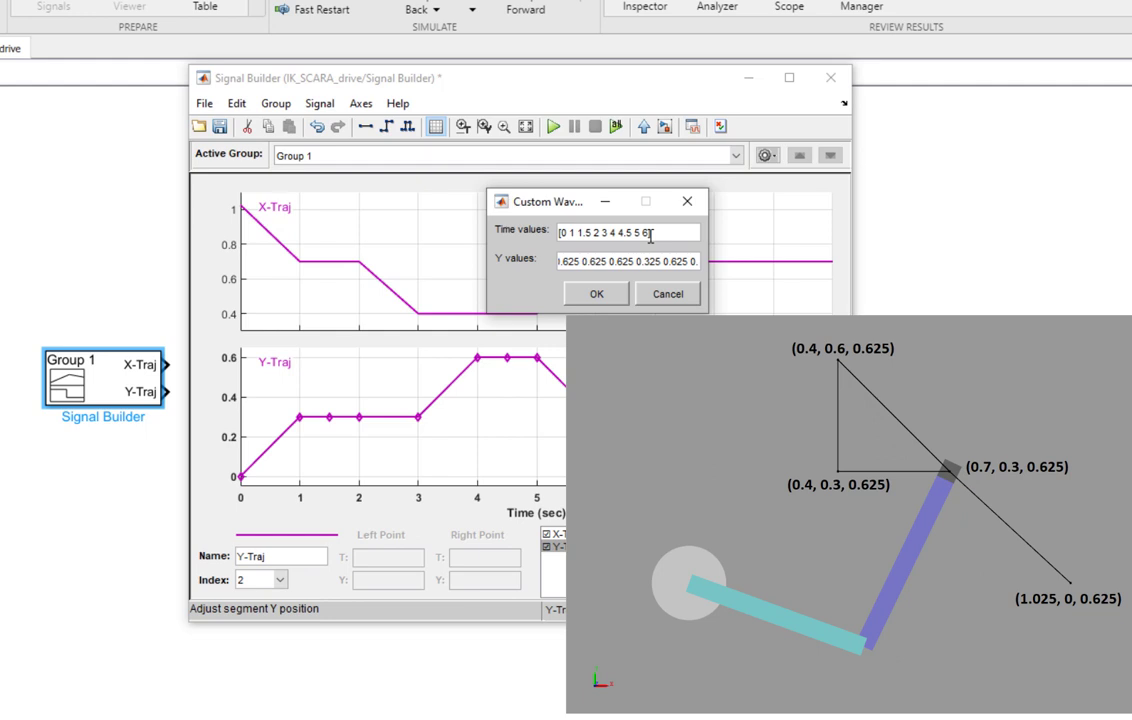
{"action": "type", "text": "6"}
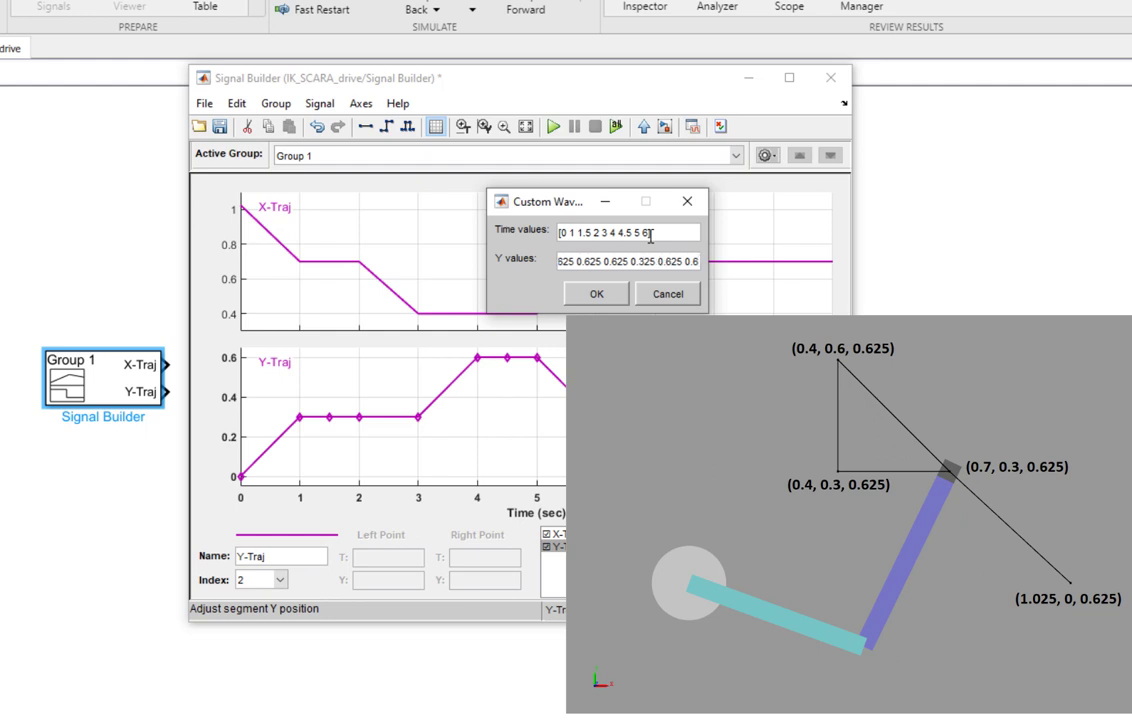
{"action": "type", "text": "25"}
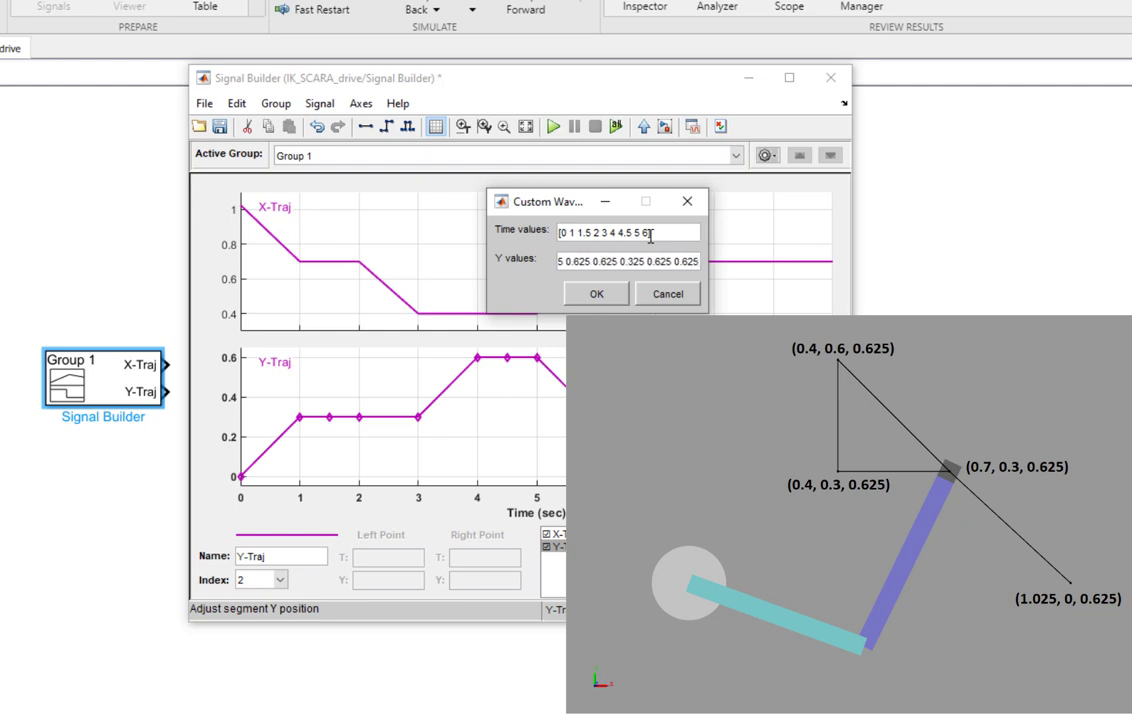
{"action": "left_click", "coordinate": [596, 293]}
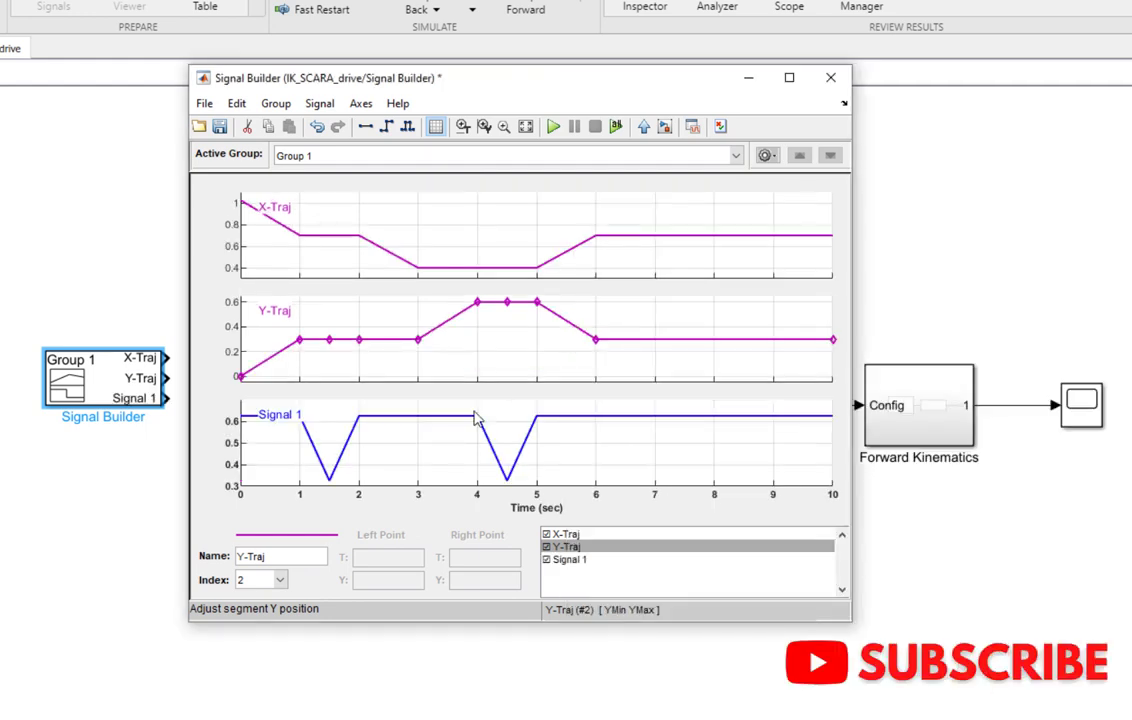
Rename the newly added third signal to Z-Traj
{"action": "left_click", "coordinate": [395, 447]}
{"action": "double_click", "coordinate": [384, 415]}
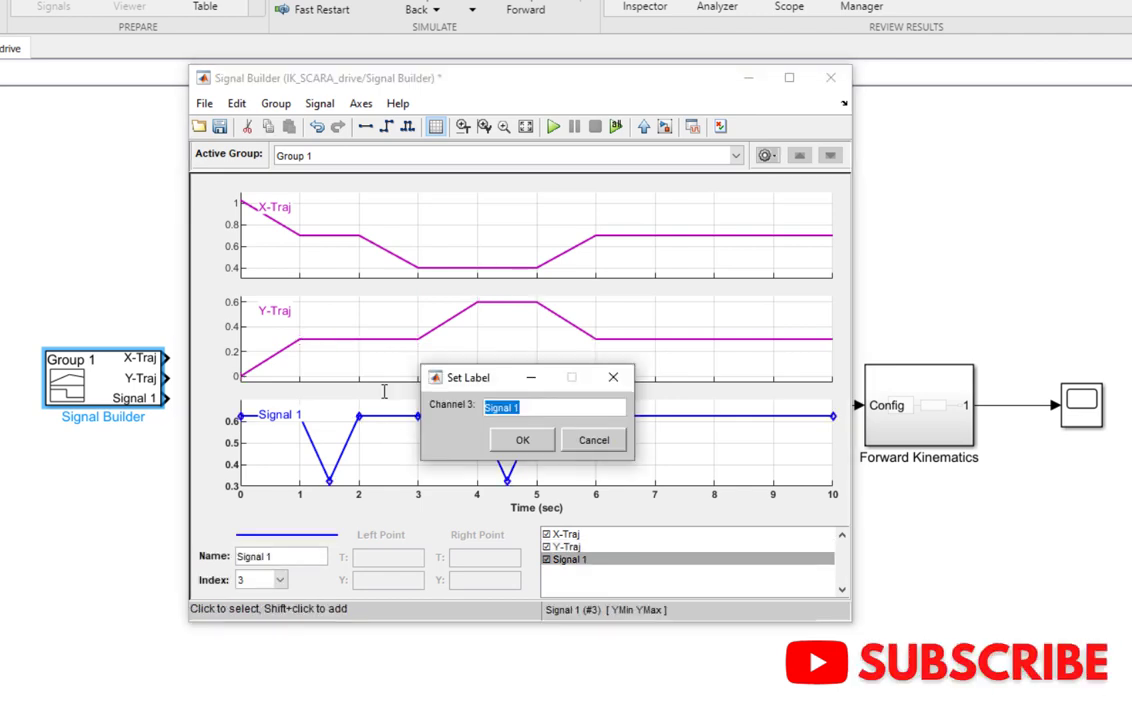
{"action": "type", "text": "Z-Traj"}
{"action": "key", "text": "Return"}
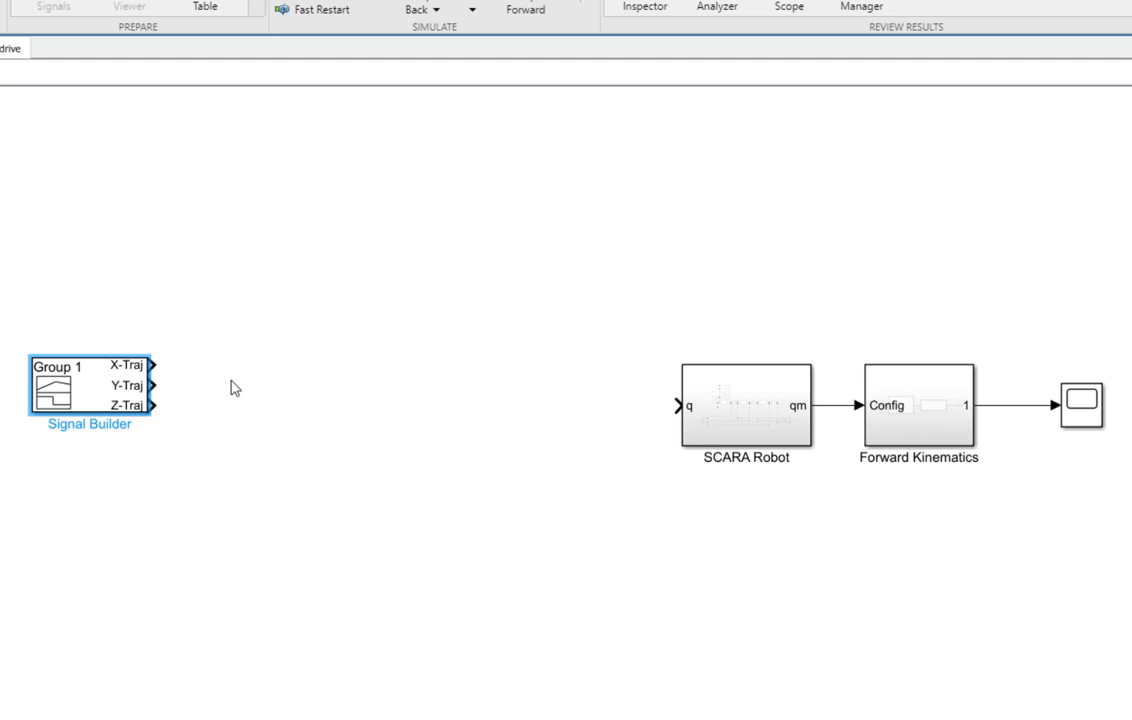
Insert a 3-input Mux and wire the X, Y and Z trajectory outputs into it
{"action": "double_click", "coordinate": [199, 388]}
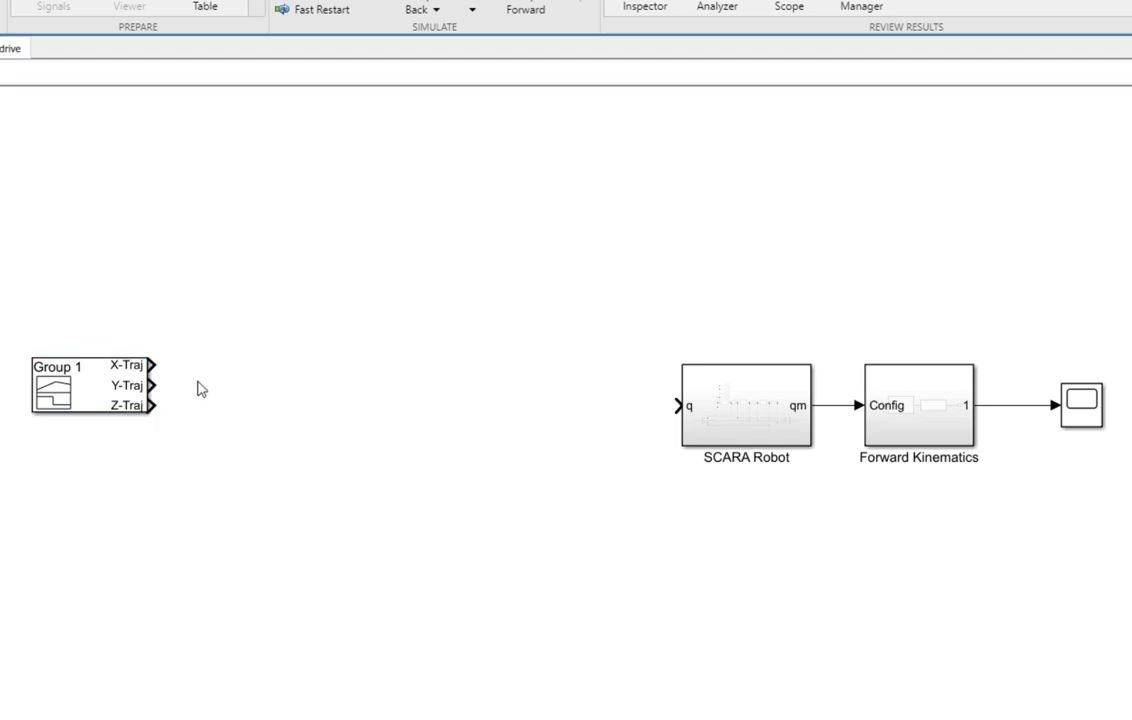
{"action": "type", "text": "mux"}
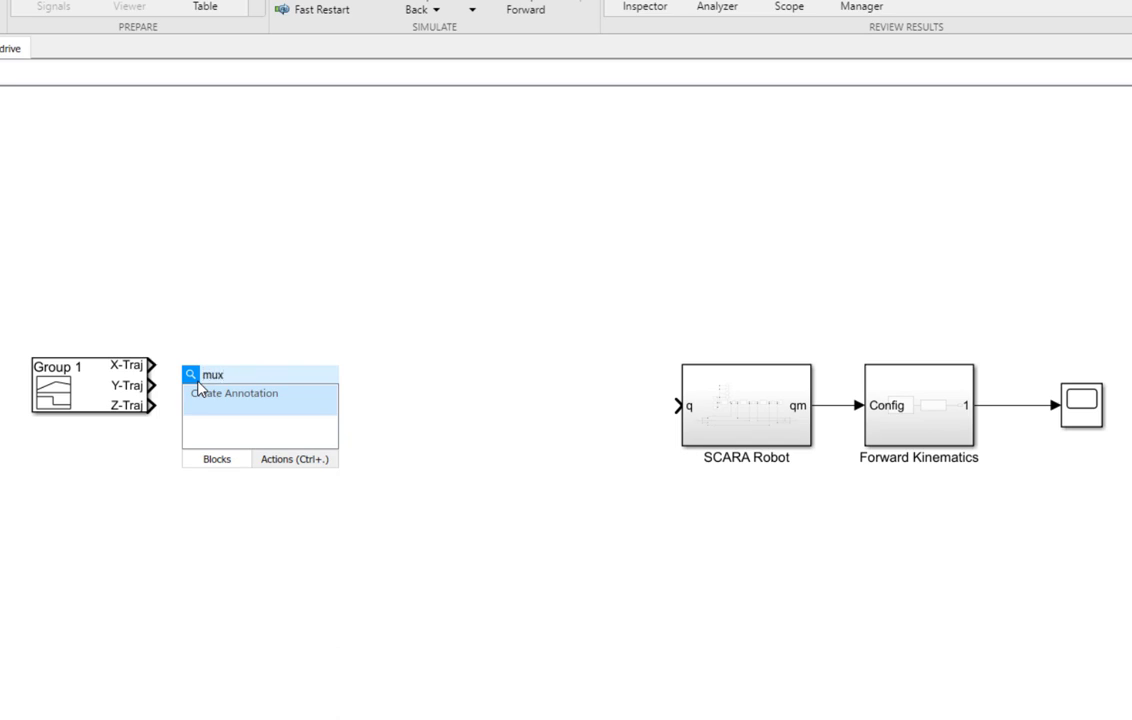
{"action": "key", "text": "Return"}
{"action": "type", "text": "3"}
{"action": "left_click", "coordinate": [372, 489]}
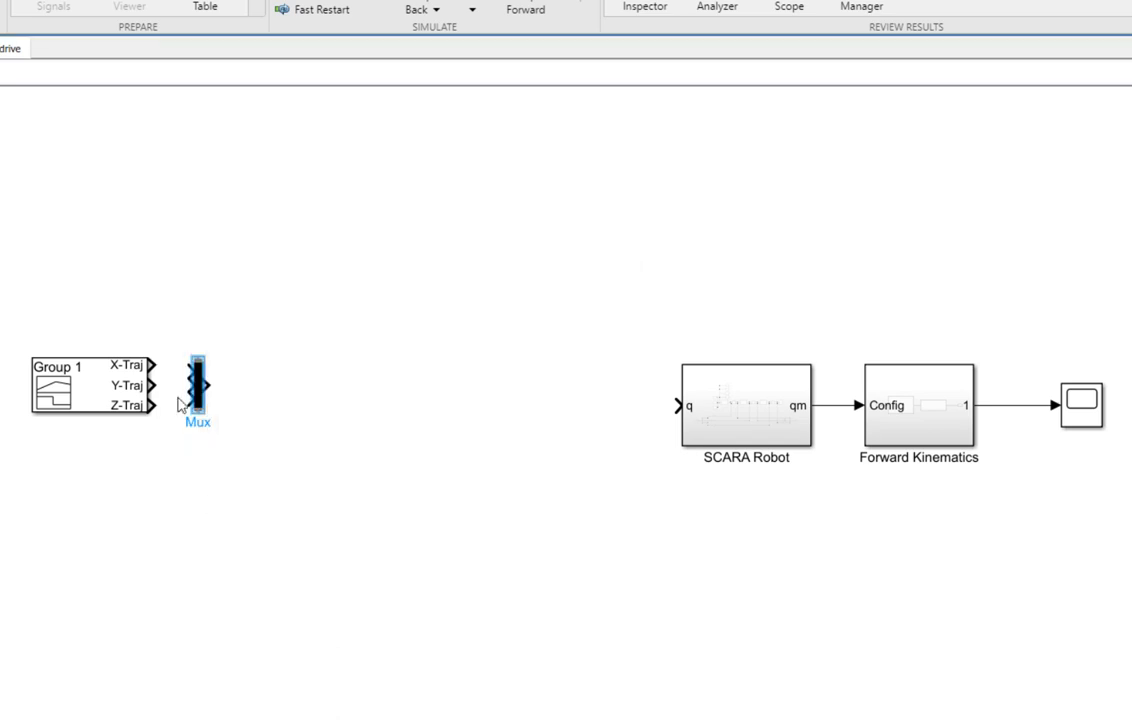
{"action": "left_click_drag", "start_coordinate": [153, 365], "coordinate": [190, 411]}
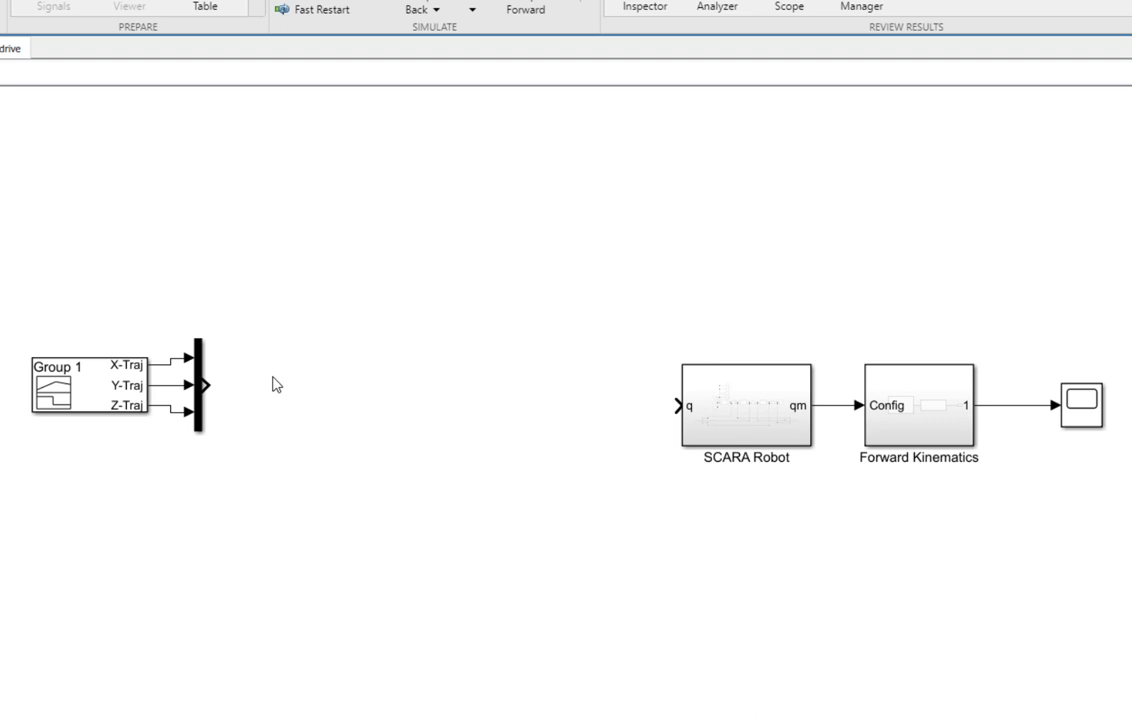
Add a Coordinate Transformation Conversion block from Translation Vector to Homogeneous Transformation, narrowed to fit
{"action": "double_click", "coordinate": [268, 374]}
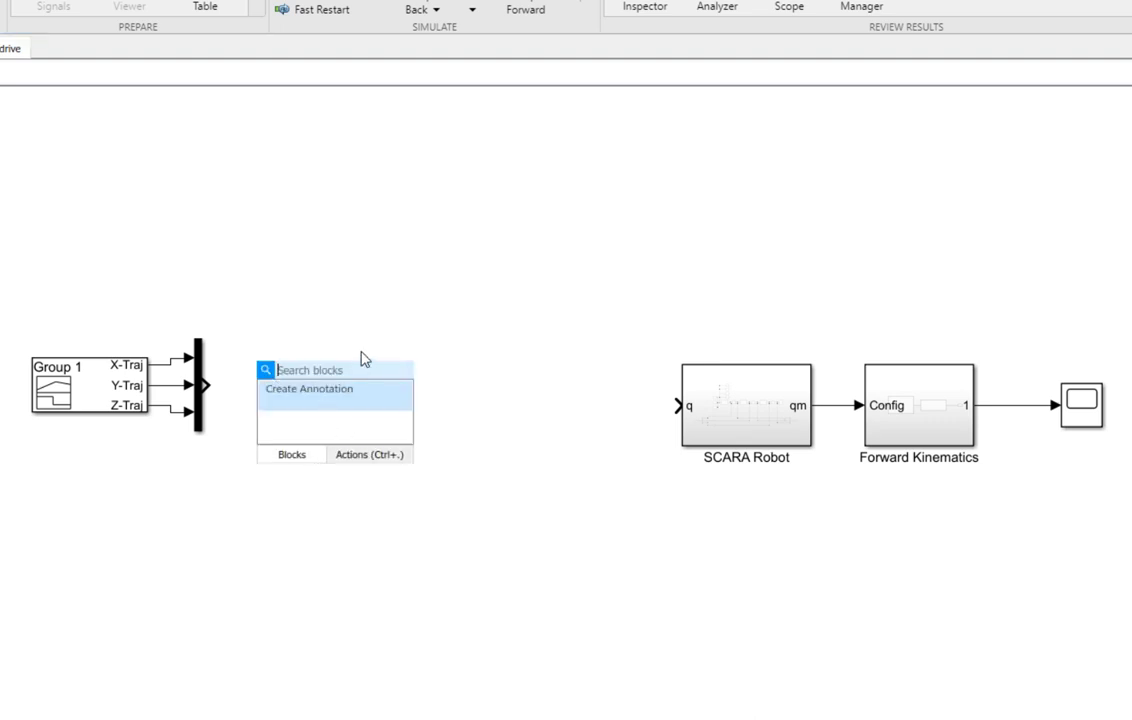
{"action": "type", "text": "coordinate"}
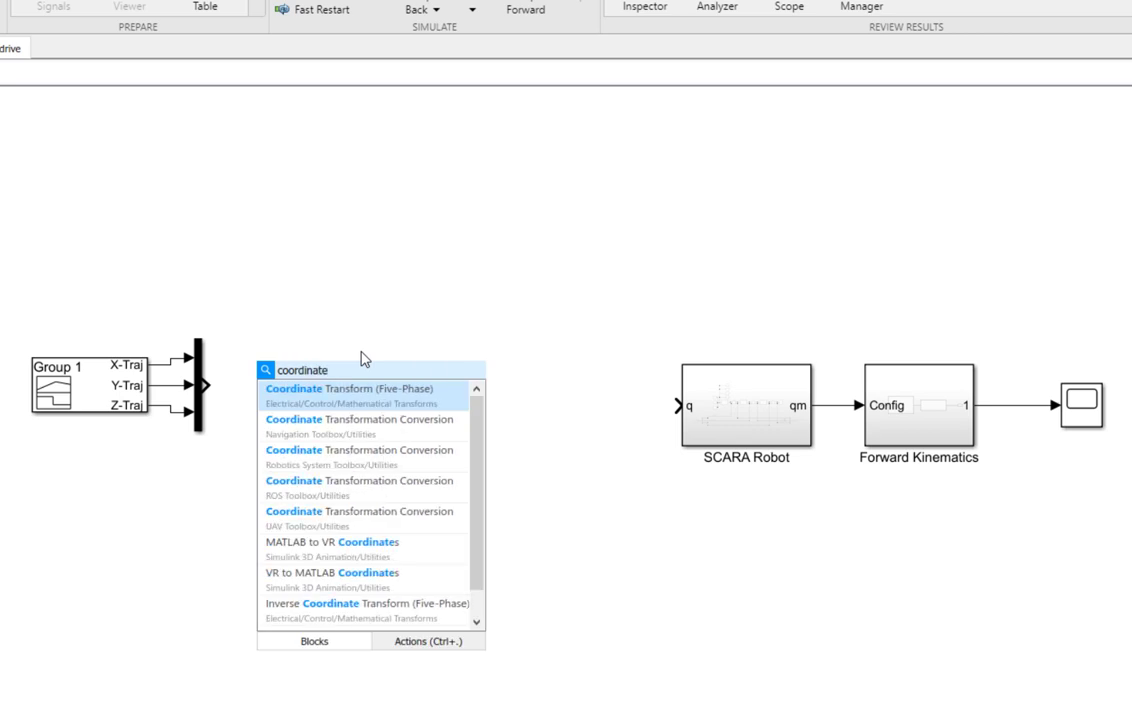
{"action": "left_click", "coordinate": [369, 430]}
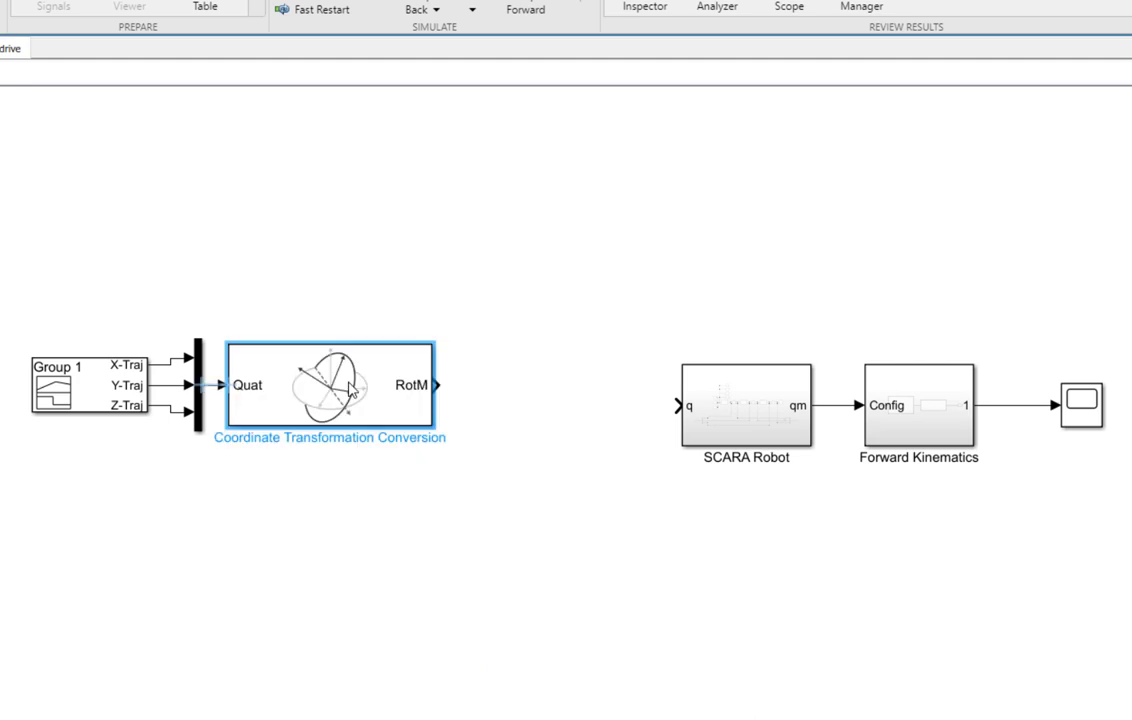
{"action": "double_click", "coordinate": [310, 390]}
{"action": "left_click", "coordinate": [665, 458]}
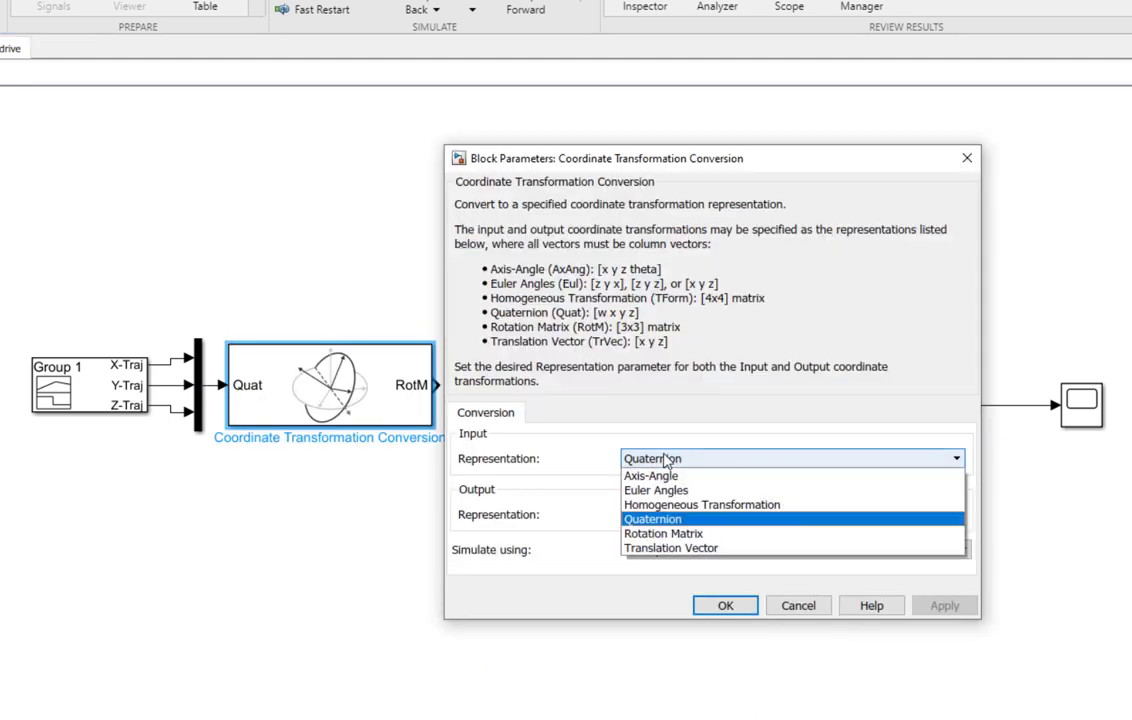
{"action": "left_click", "coordinate": [660, 548]}
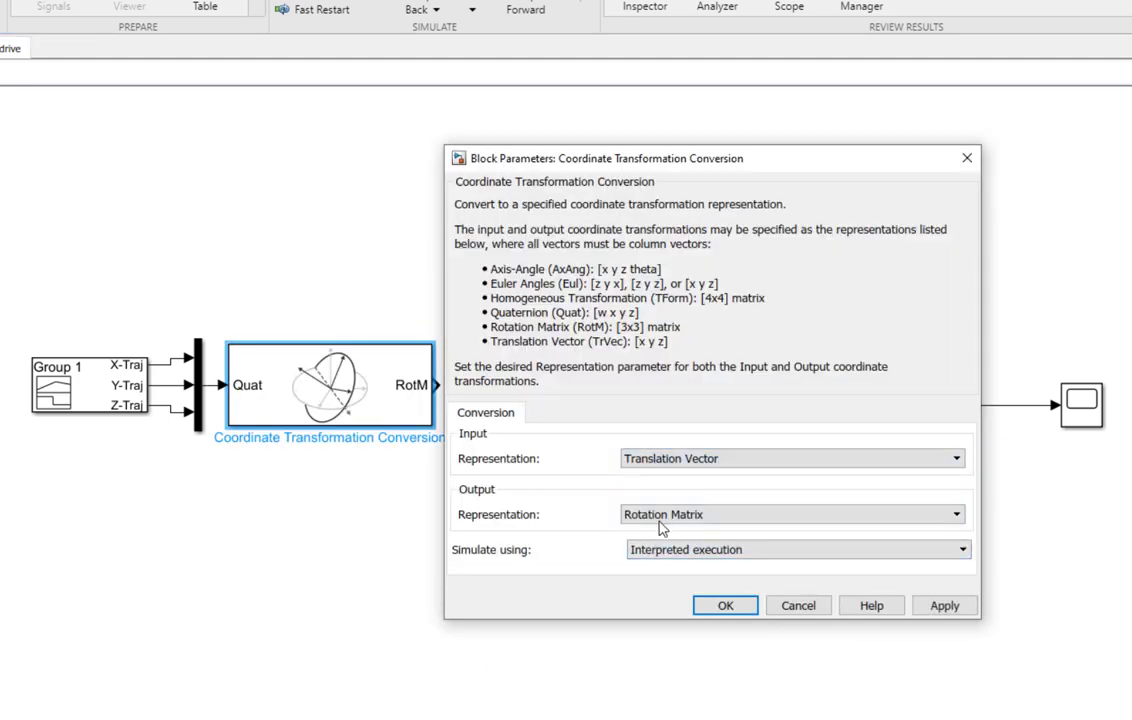
{"action": "left_click", "coordinate": [659, 518]}
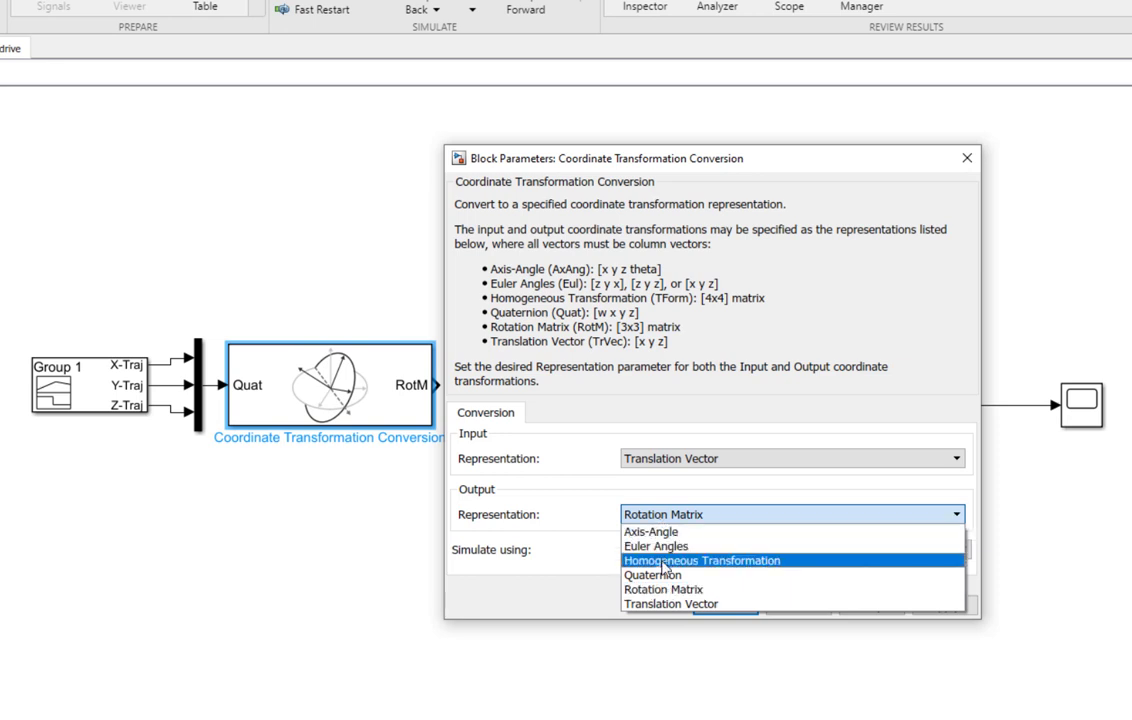
{"action": "left_click", "coordinate": [663, 562]}
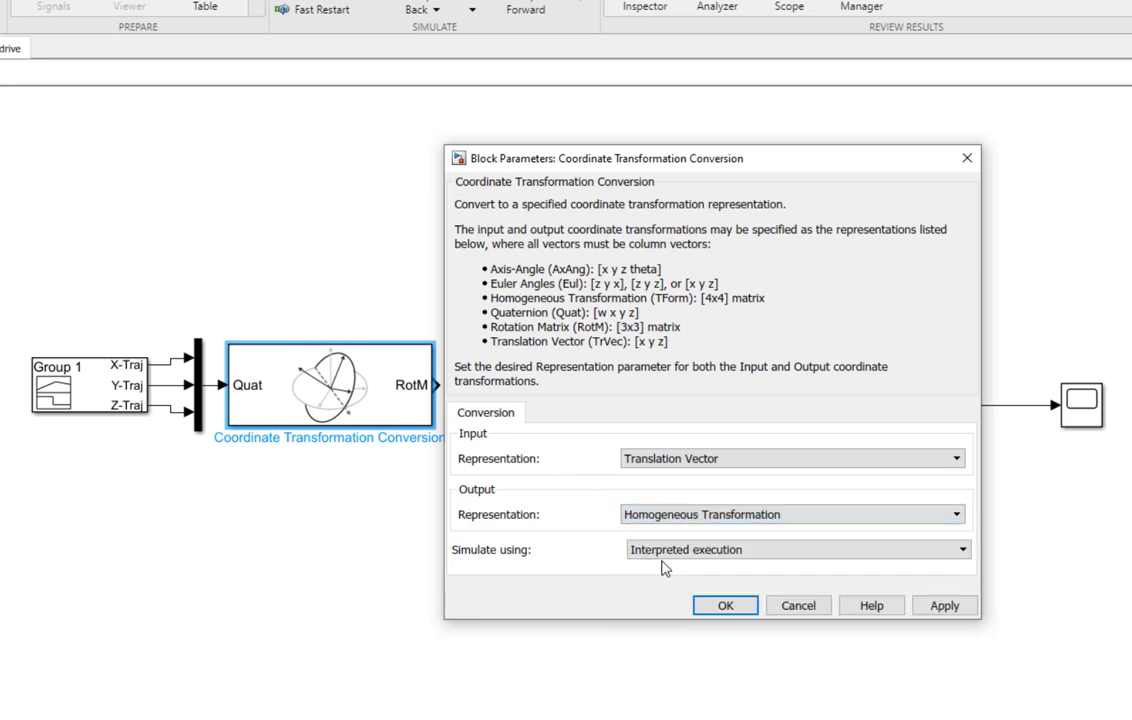
{"action": "left_click", "coordinate": [725, 606]}
{"action": "left_click_drag", "start_coordinate": [435, 424], "coordinate": [350, 418]}
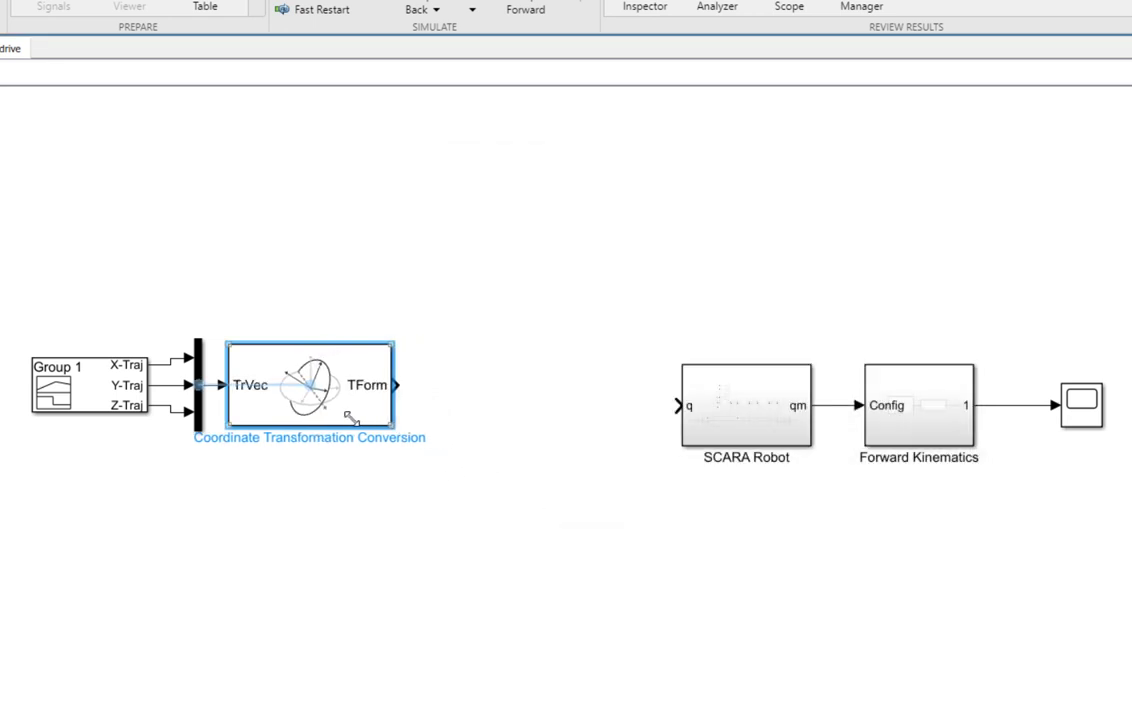
{"action": "left_click", "coordinate": [445, 550]}
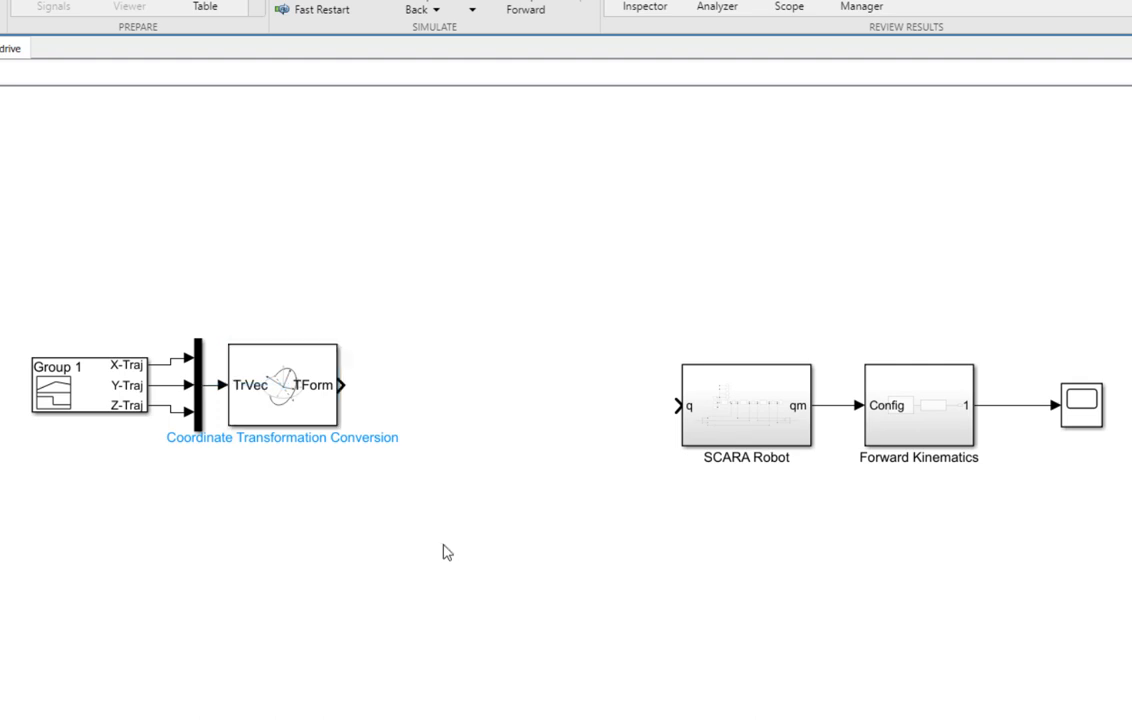
Insert an Inverse Kinematics block and connect the TForm output to its Pose input
{"action": "double_click", "coordinate": [425, 398]}
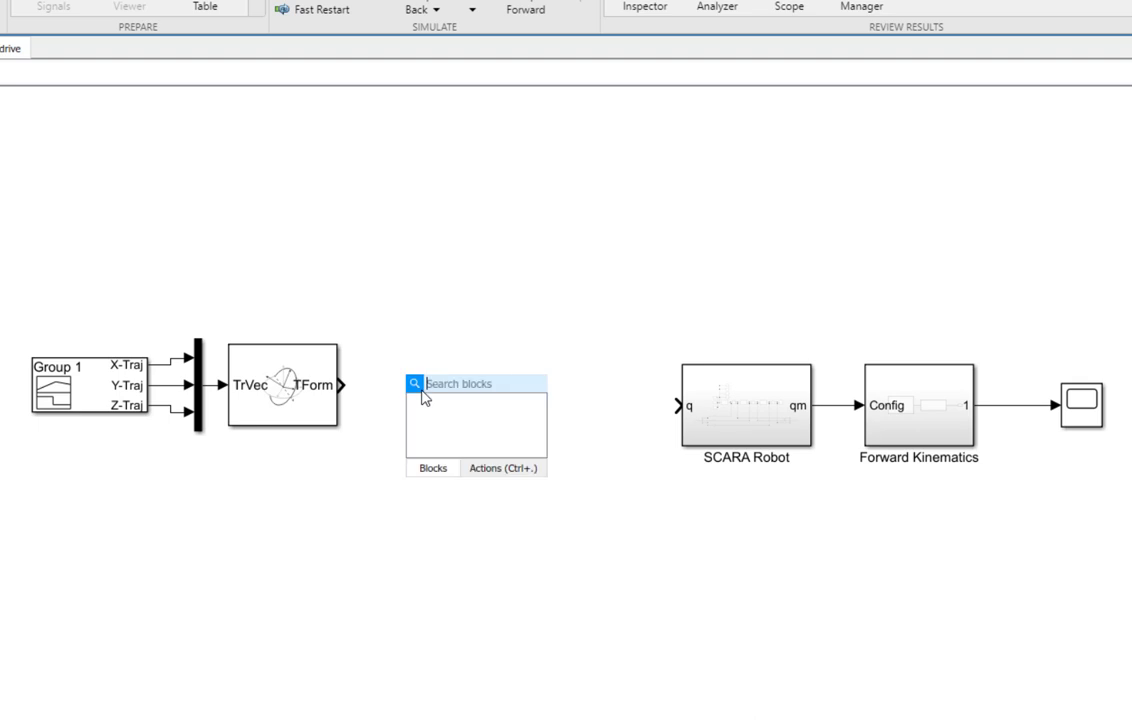
{"action": "type", "text": "Inverse"}
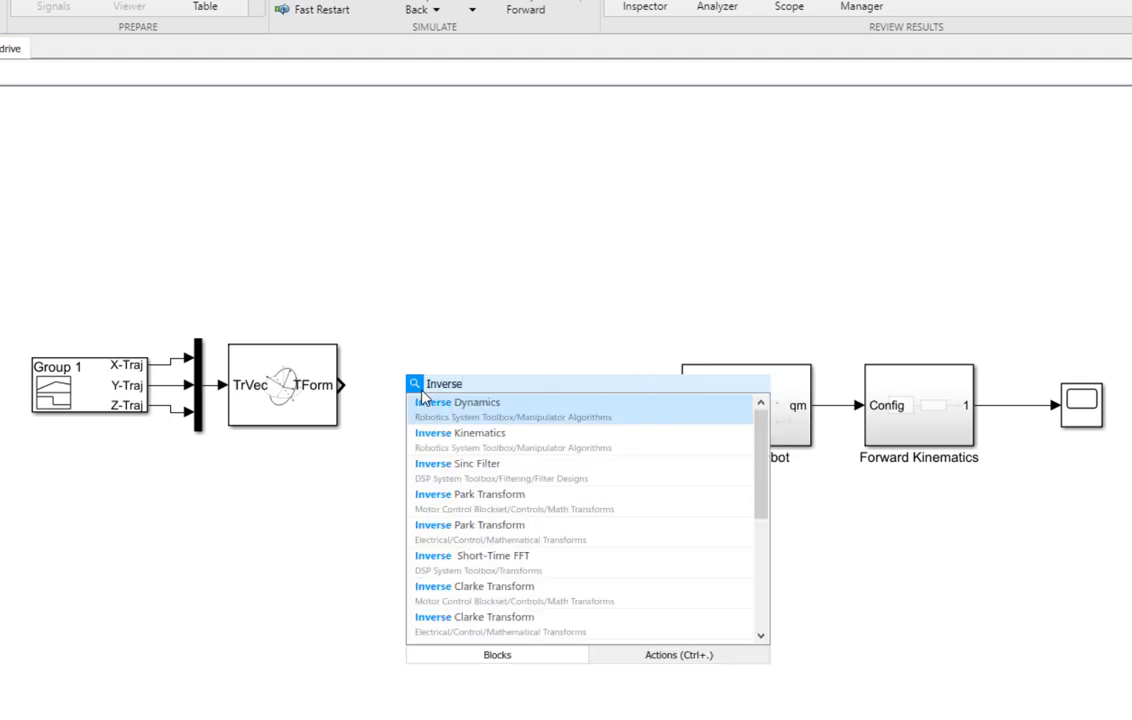
{"action": "left_click", "coordinate": [490, 440]}
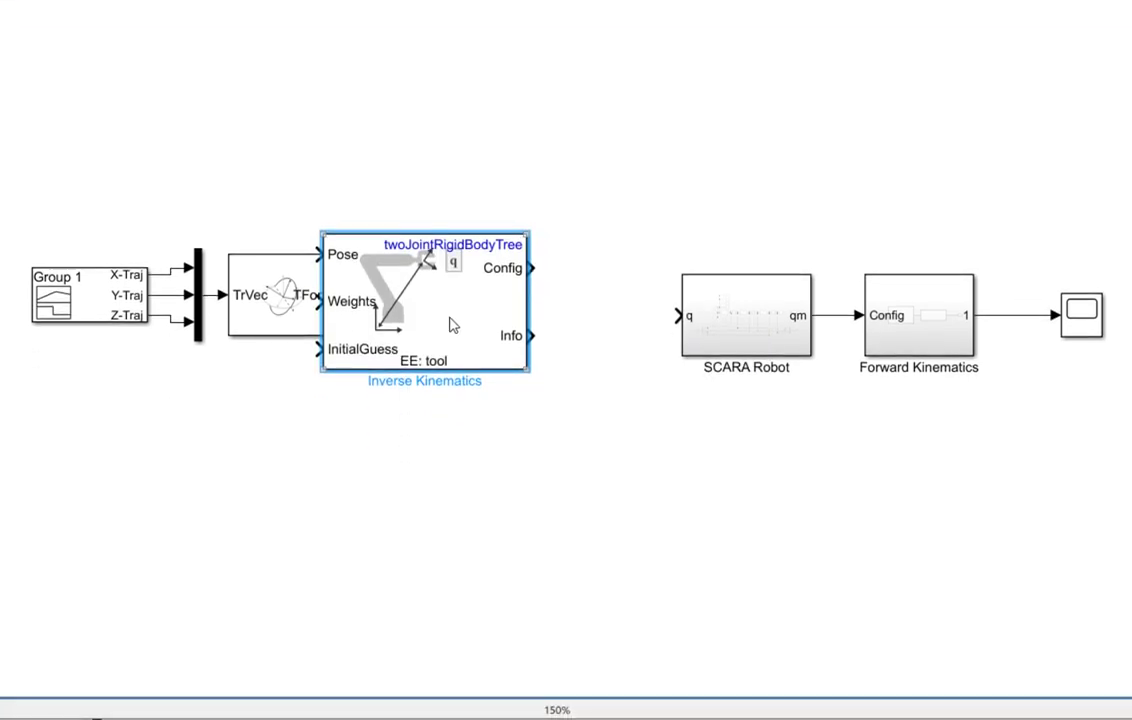
{"action": "left_click_drag", "start_coordinate": [452, 325], "coordinate": [536, 319]}
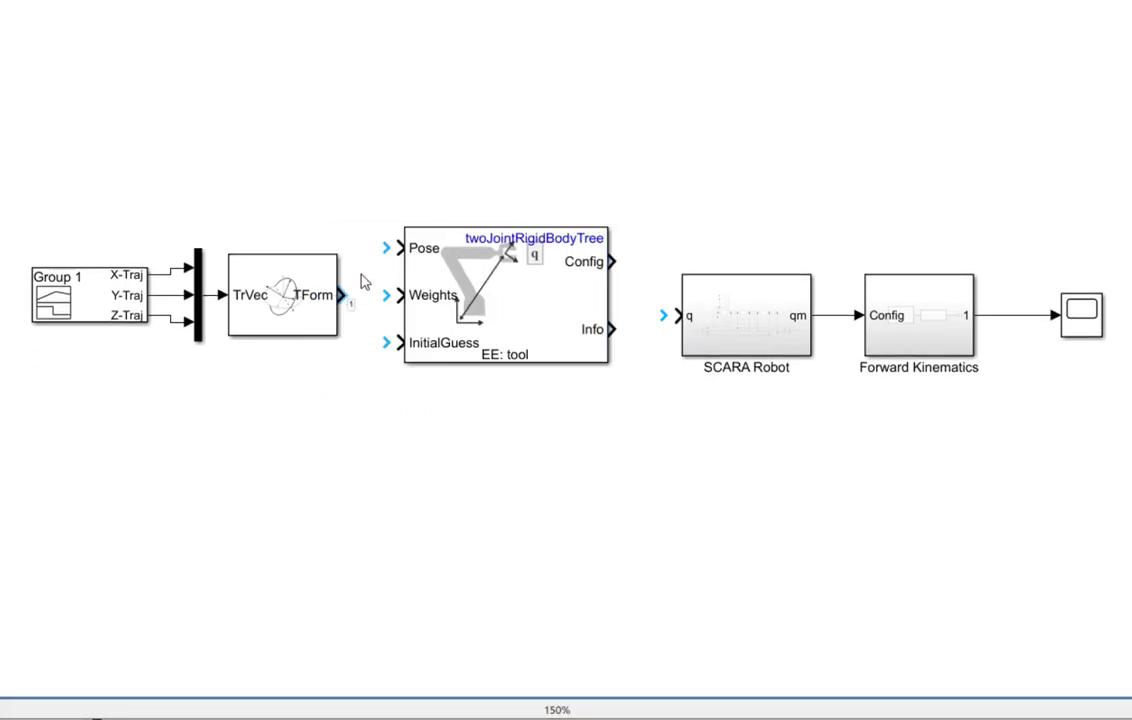
{"action": "left_click", "coordinate": [385, 257]}
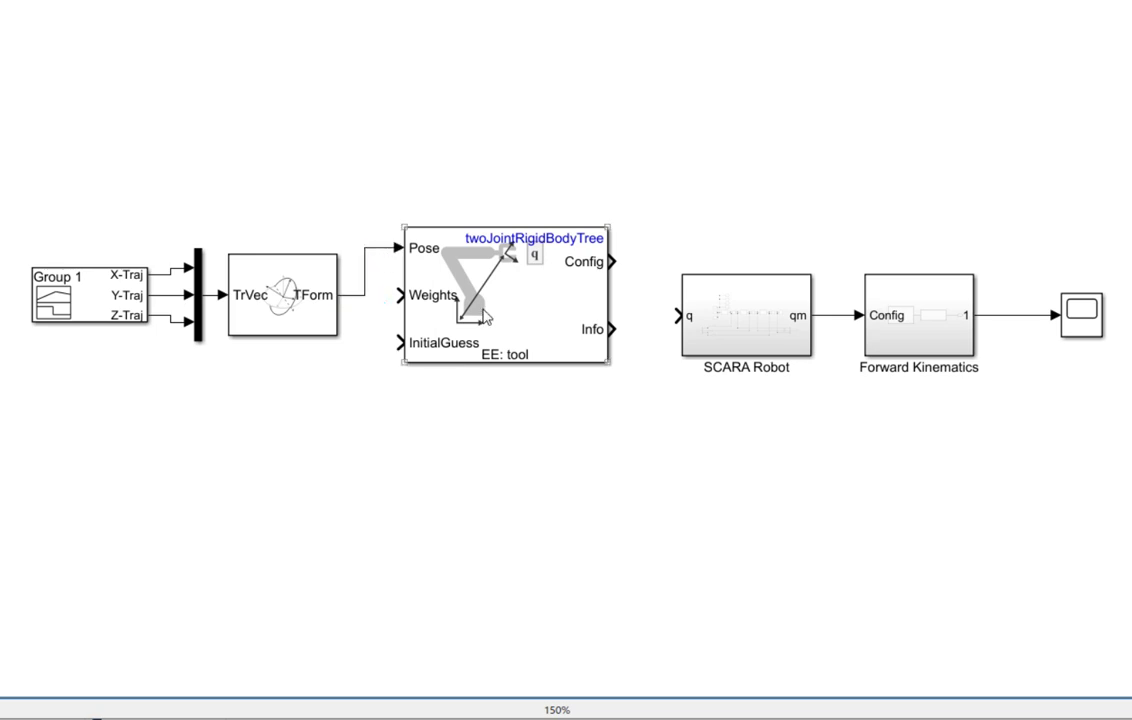
{"action": "left_click_drag", "start_coordinate": [488, 316], "coordinate": [488, 362]}
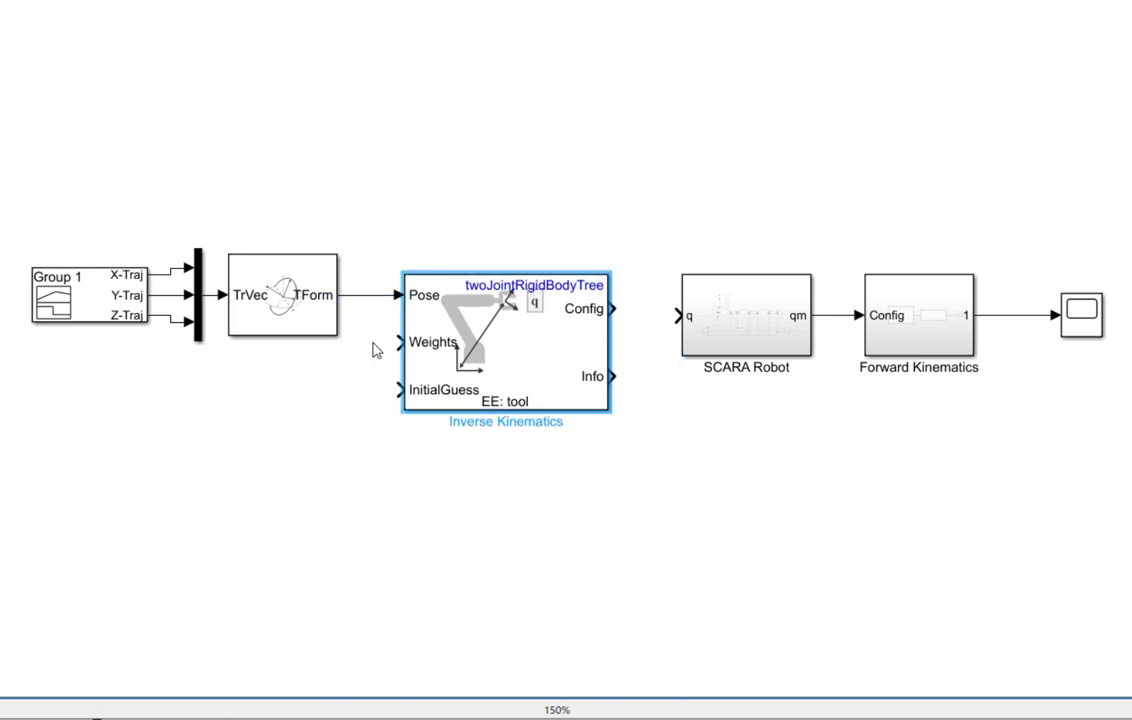
{"action": "left_click", "coordinate": [358, 322]}
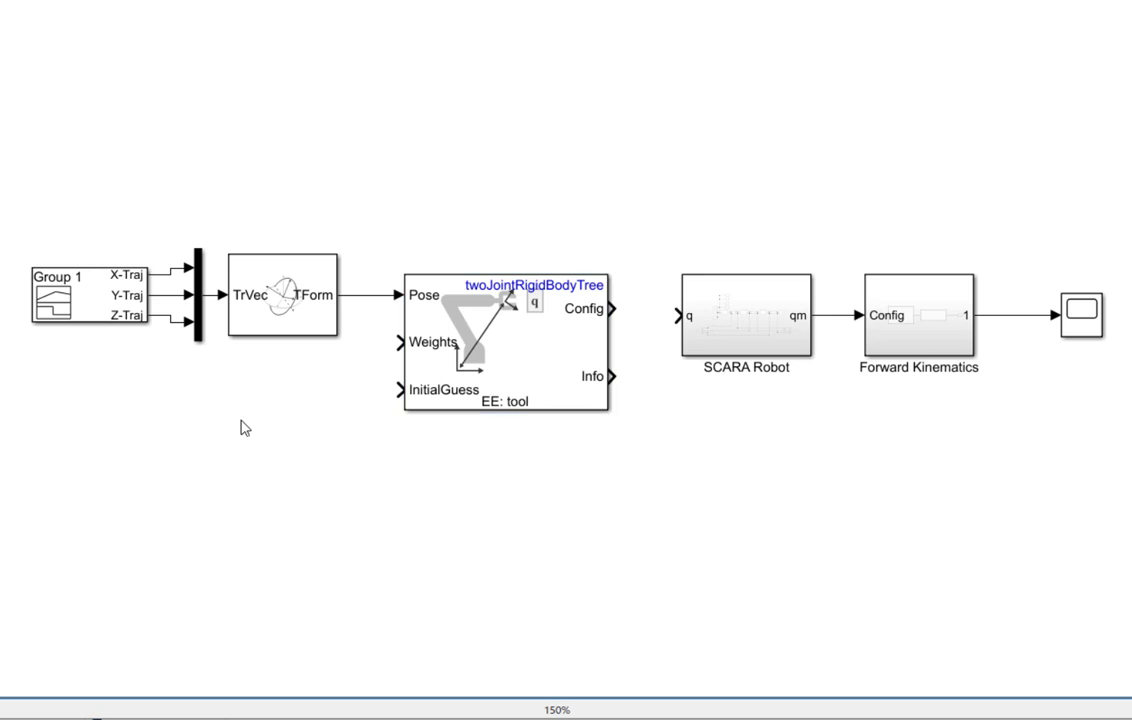
Insert a Constant block and enter [0 0 0 1 1 1] as its constant value
{"action": "double_click", "coordinate": [192, 449]}
{"action": "type", "text": "constant"}
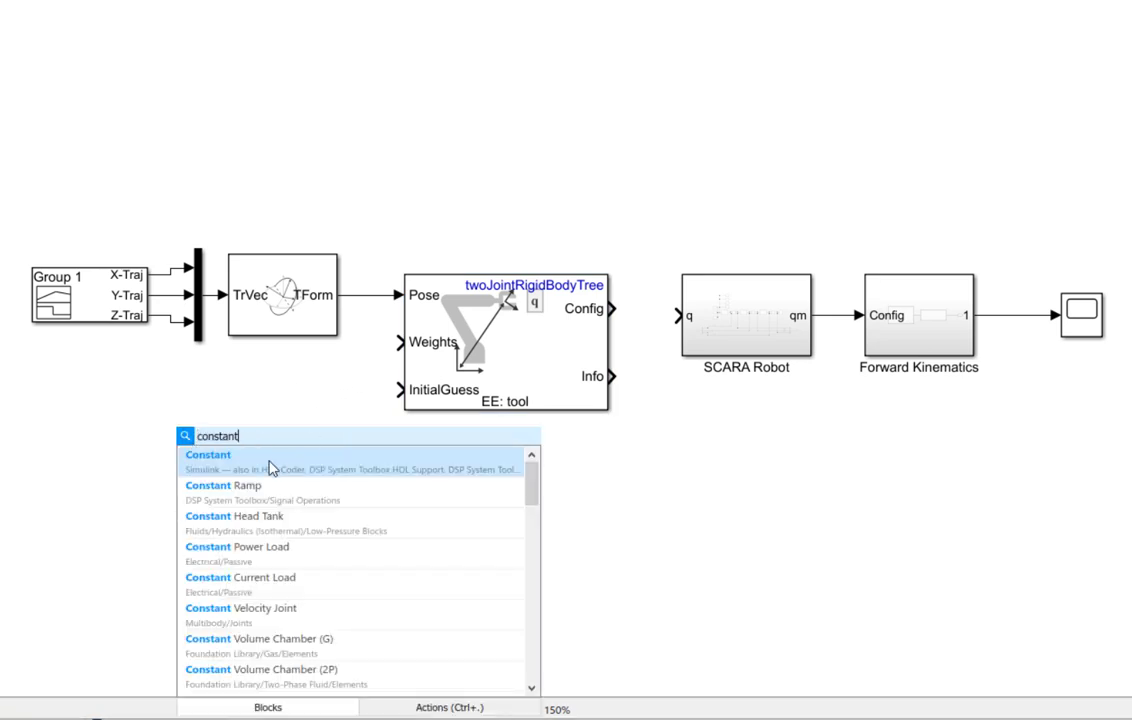
{"action": "left_click", "coordinate": [270, 468]}
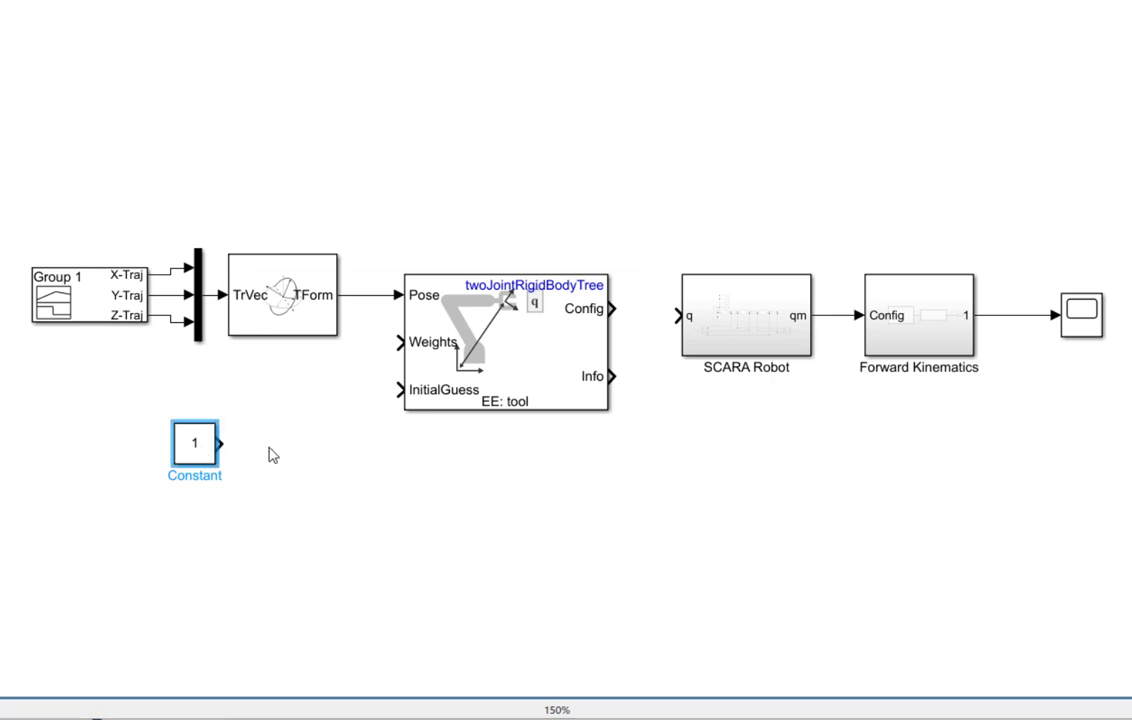
{"action": "key", "text": "Return"}
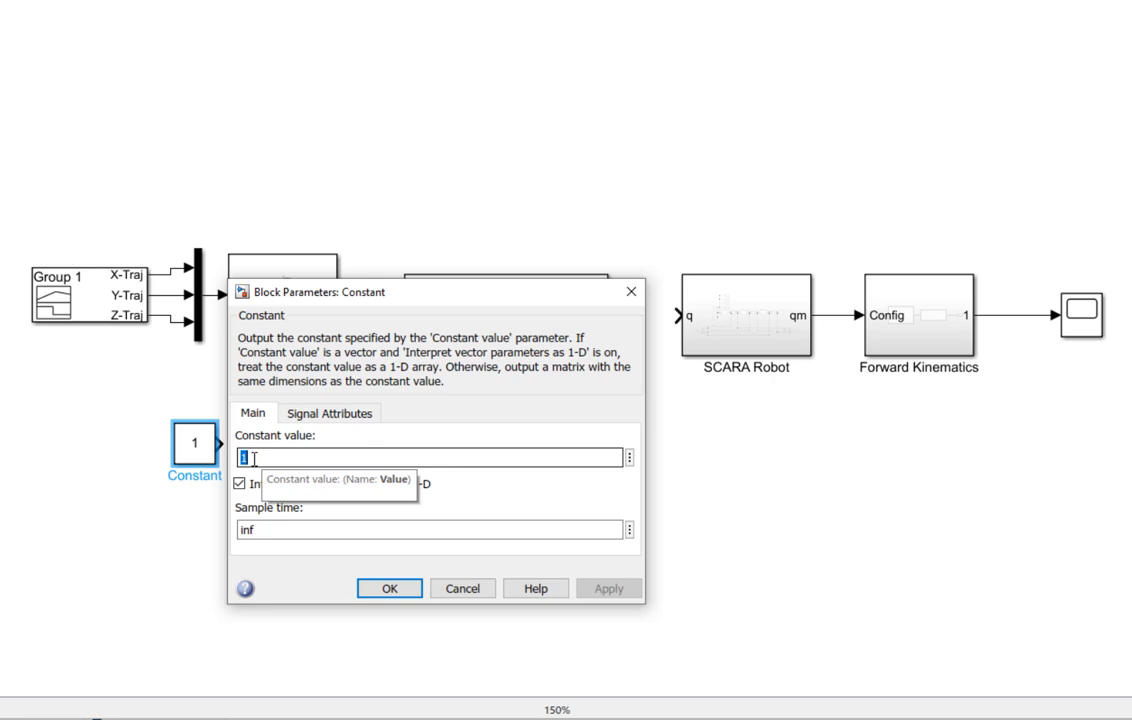
{"action": "type", "text": "[0 0 0"}
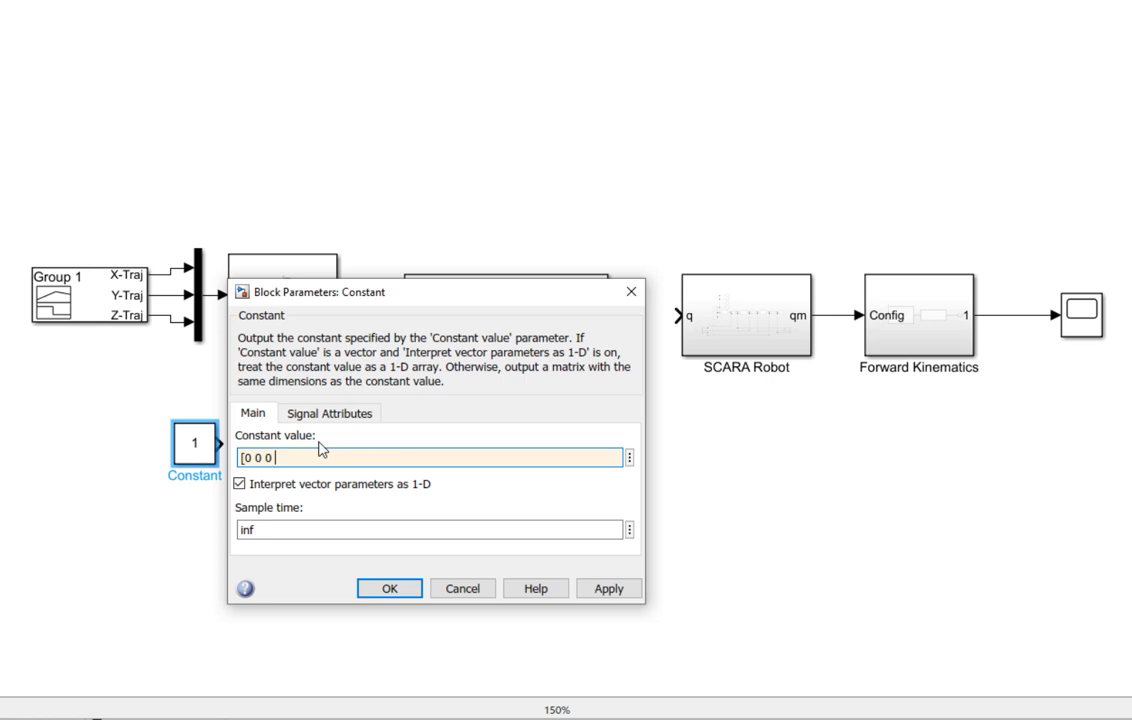
{"action": "type", "text": "1 1 1"}
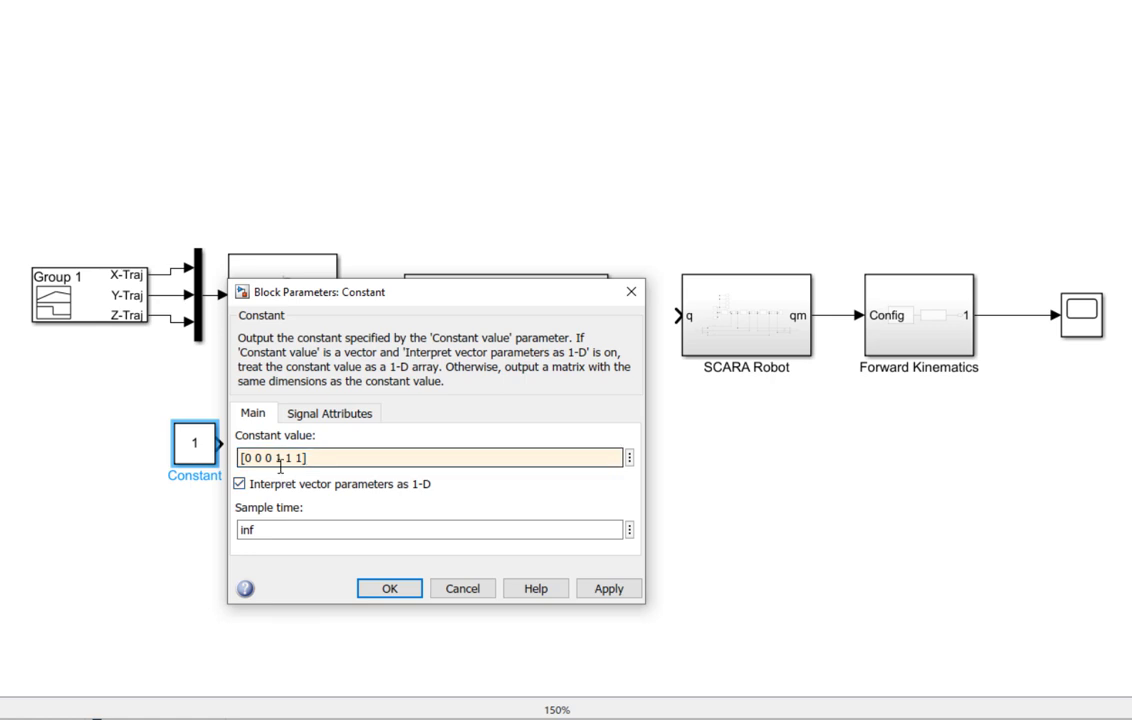
{"action": "left_click", "coordinate": [307, 460]}
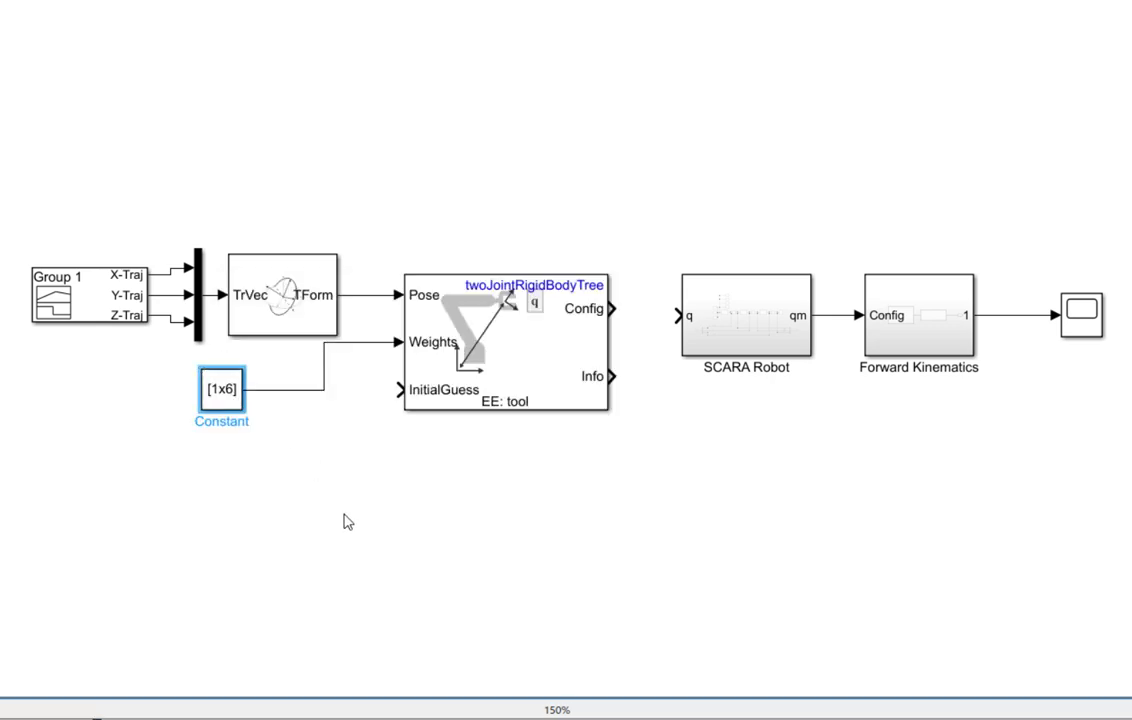
Duplicate the Constant block below the original and set the copy's value to [0 0 0]
{"action": "key", "text": "ctrl+c"}
{"action": "key", "text": "ctrl+v"}
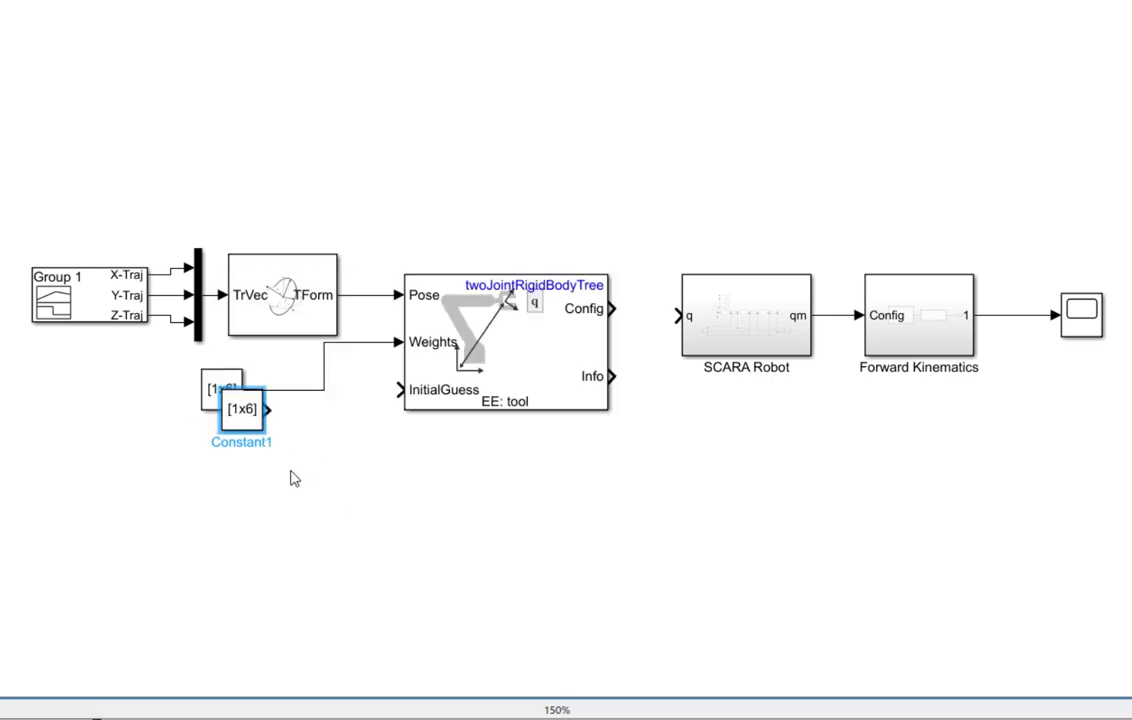
{"action": "left_click_drag", "start_coordinate": [255, 418], "coordinate": [309, 485]}
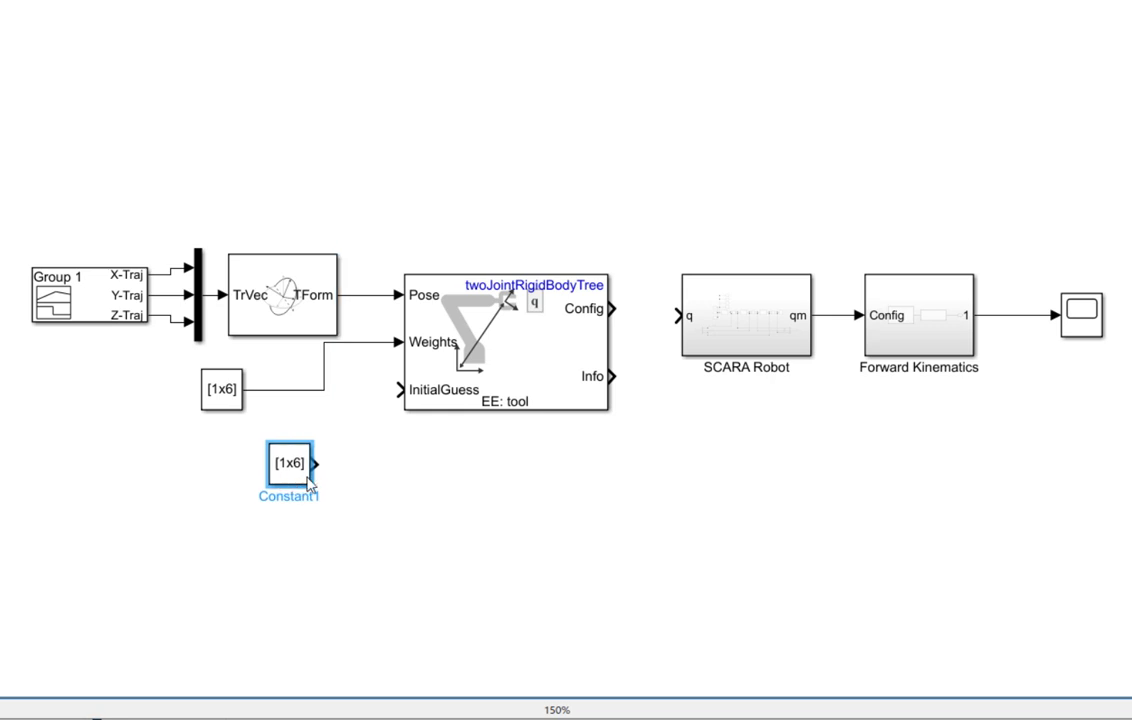
{"action": "double_click", "coordinate": [300, 472]}
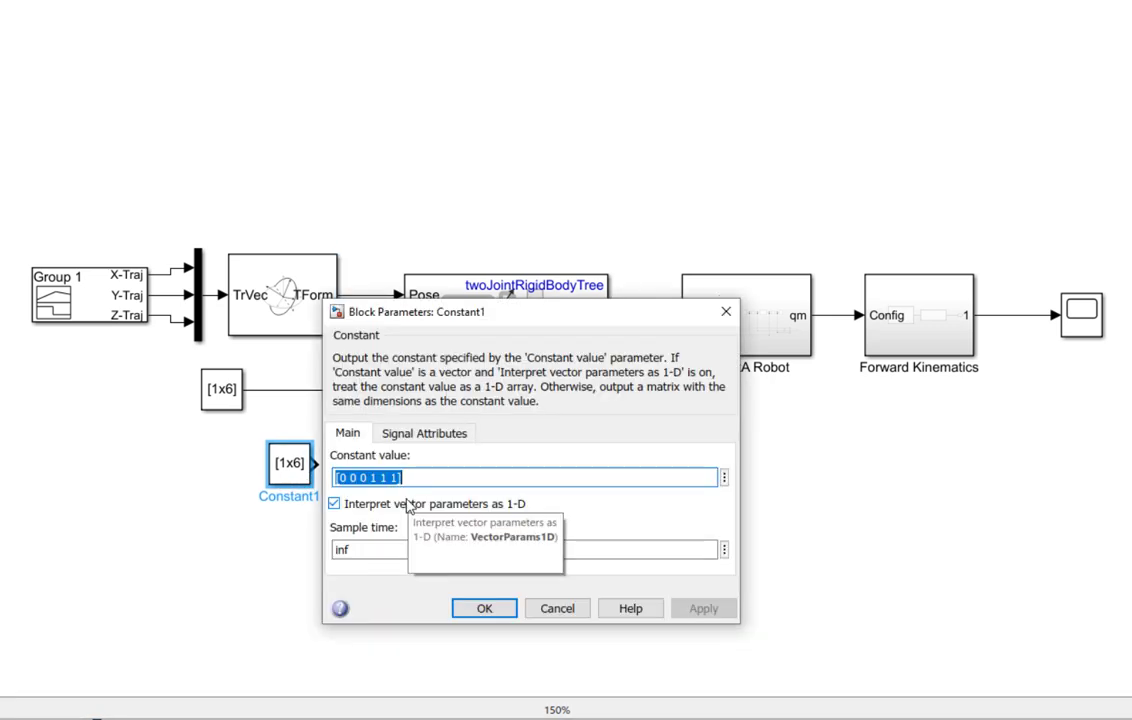
{"action": "type", "text": "["}
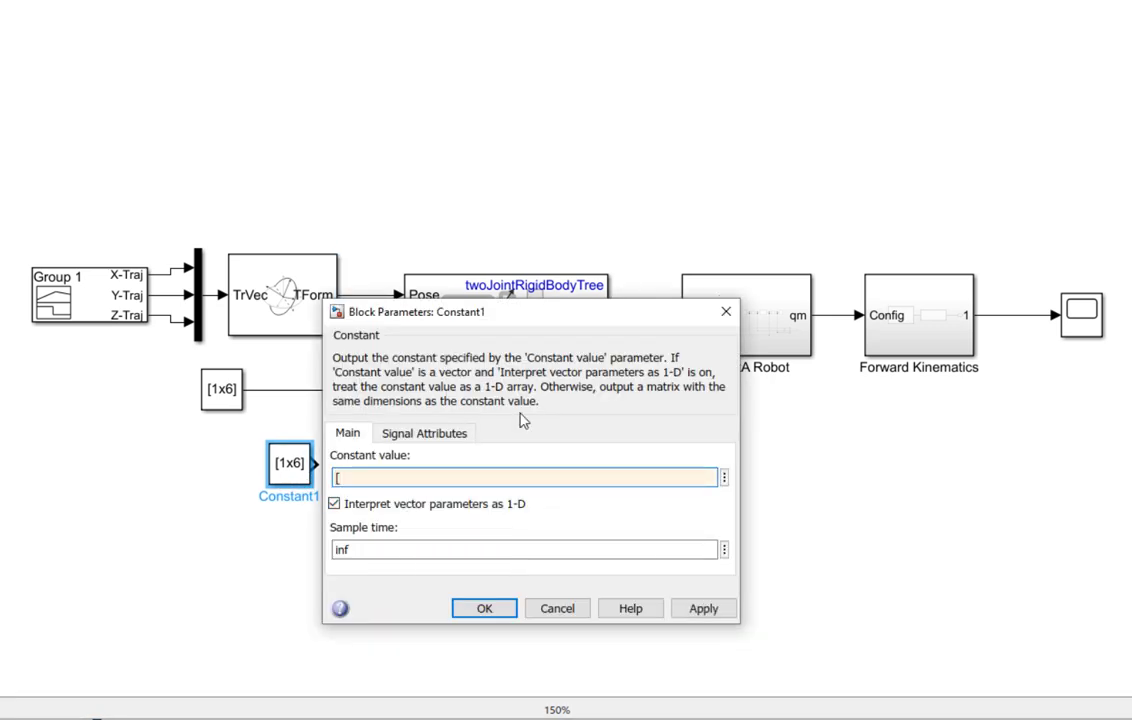
{"action": "type", "text": "0 0 0"}
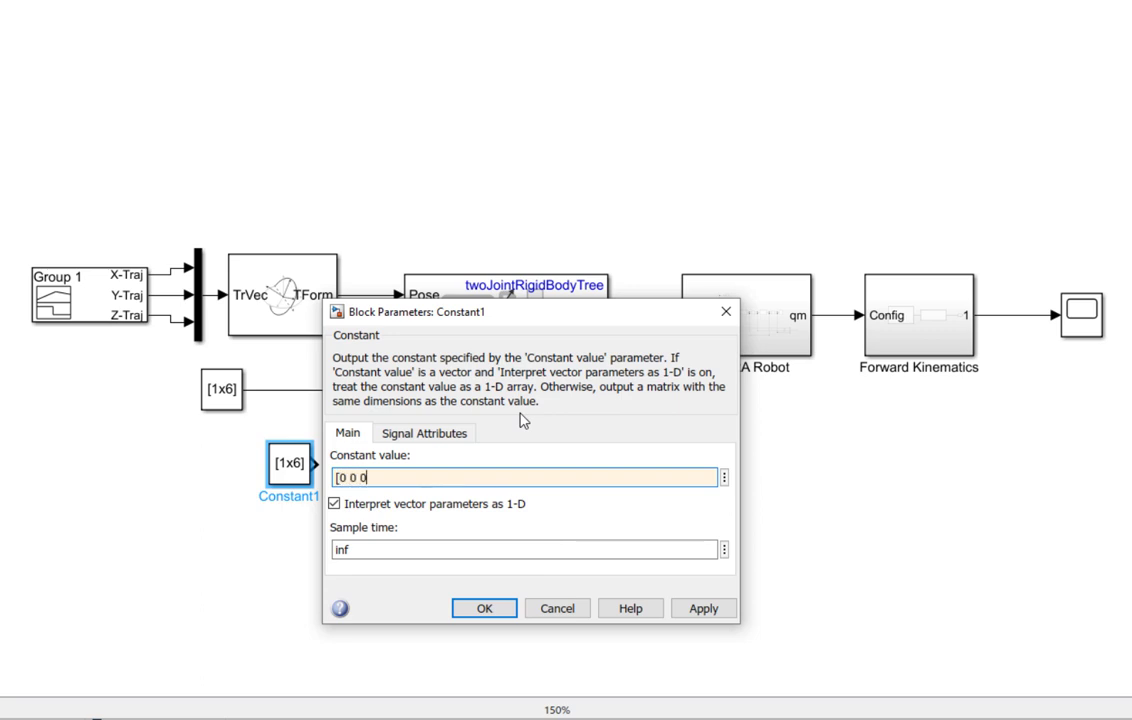
Apply the [0 0 0] constant value and bring up the Inverse Kinematics block's parameters
{"action": "left_click", "coordinate": [486, 608]}
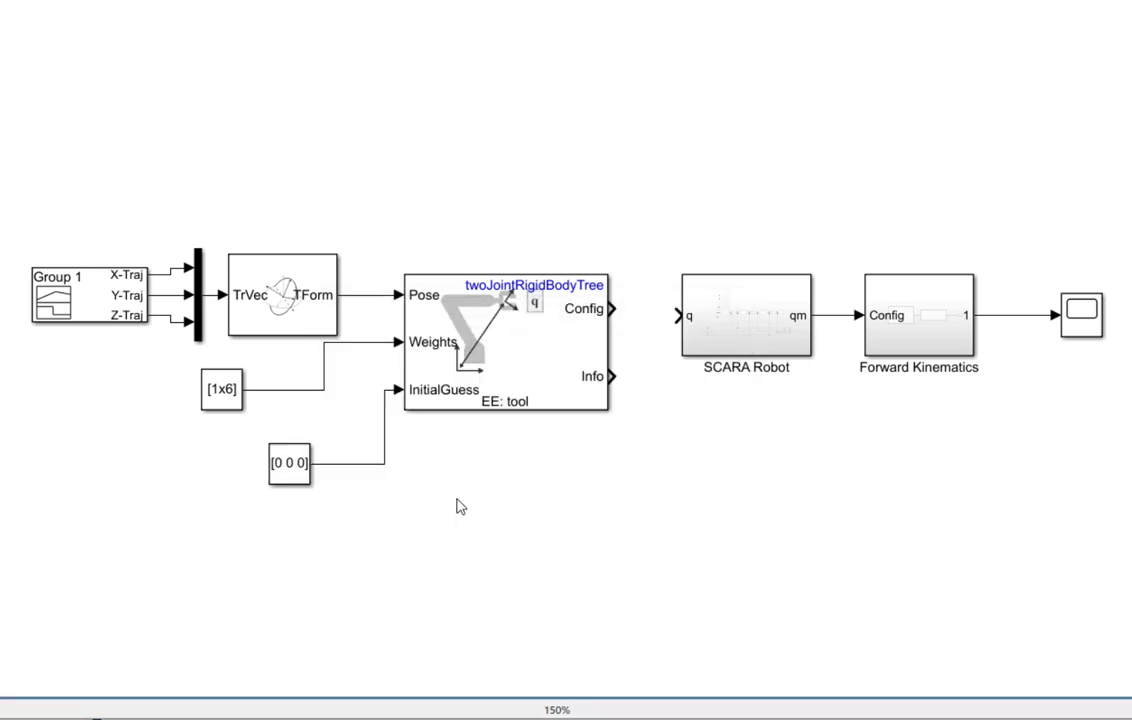
{"action": "left_click", "coordinate": [529, 341]}
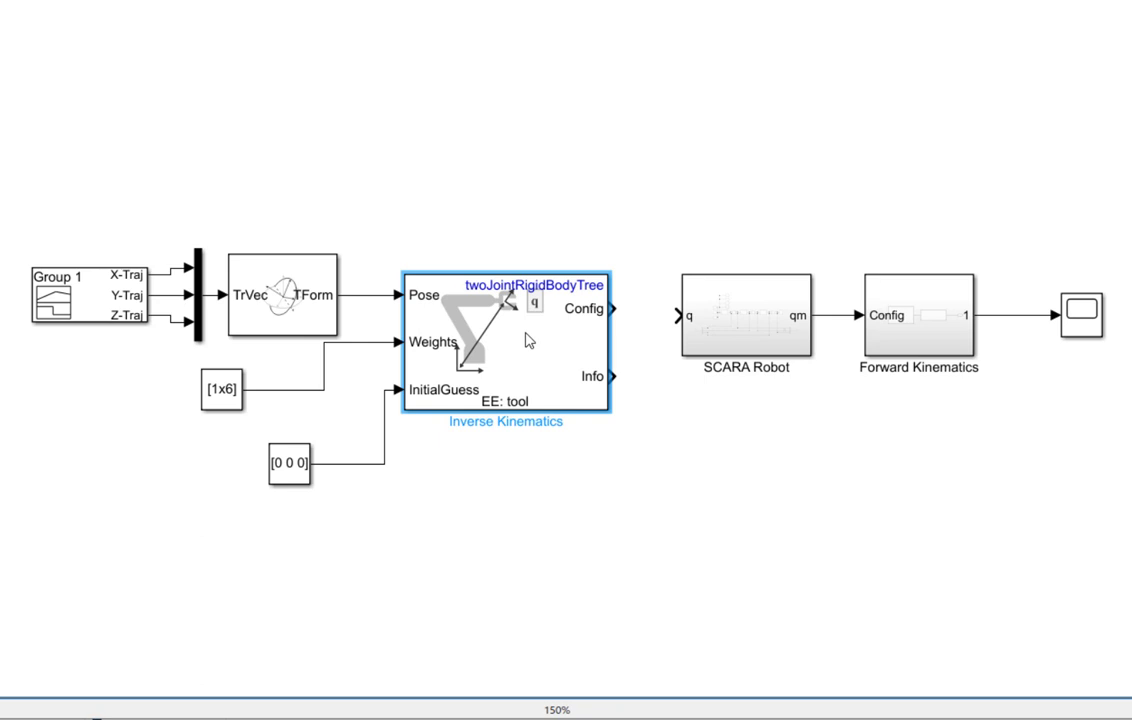
{"action": "double_click", "coordinate": [529, 341]}
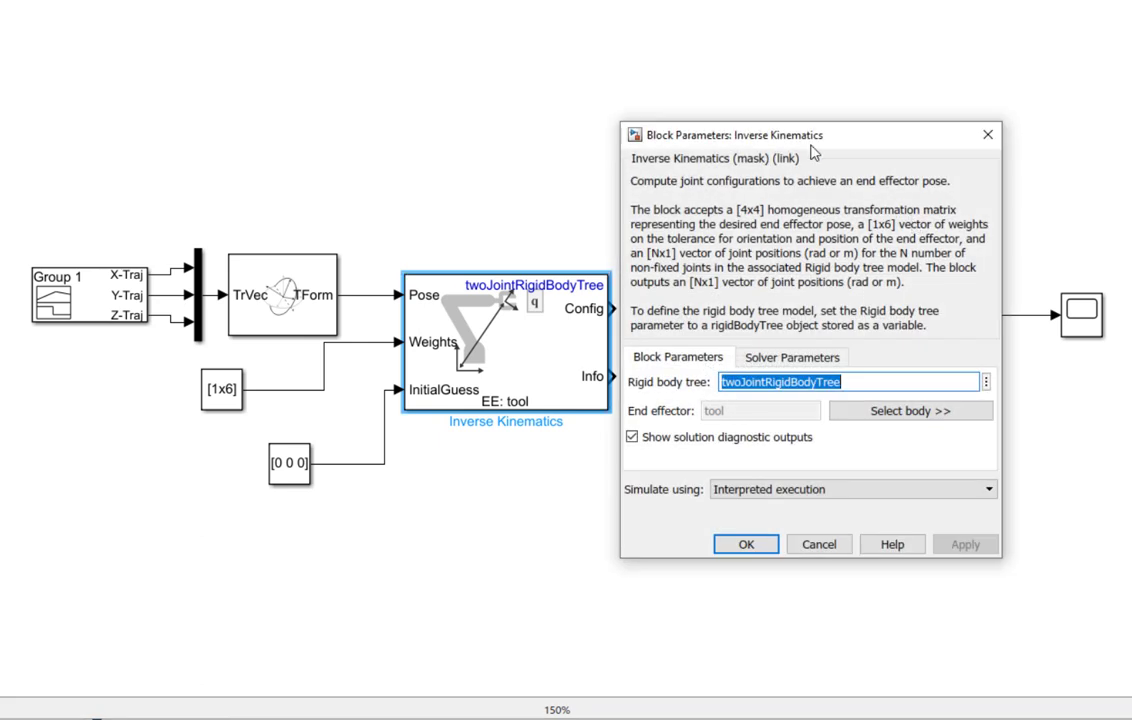
{"action": "left_click_drag", "start_coordinate": [813, 147], "coordinate": [598, 117]}
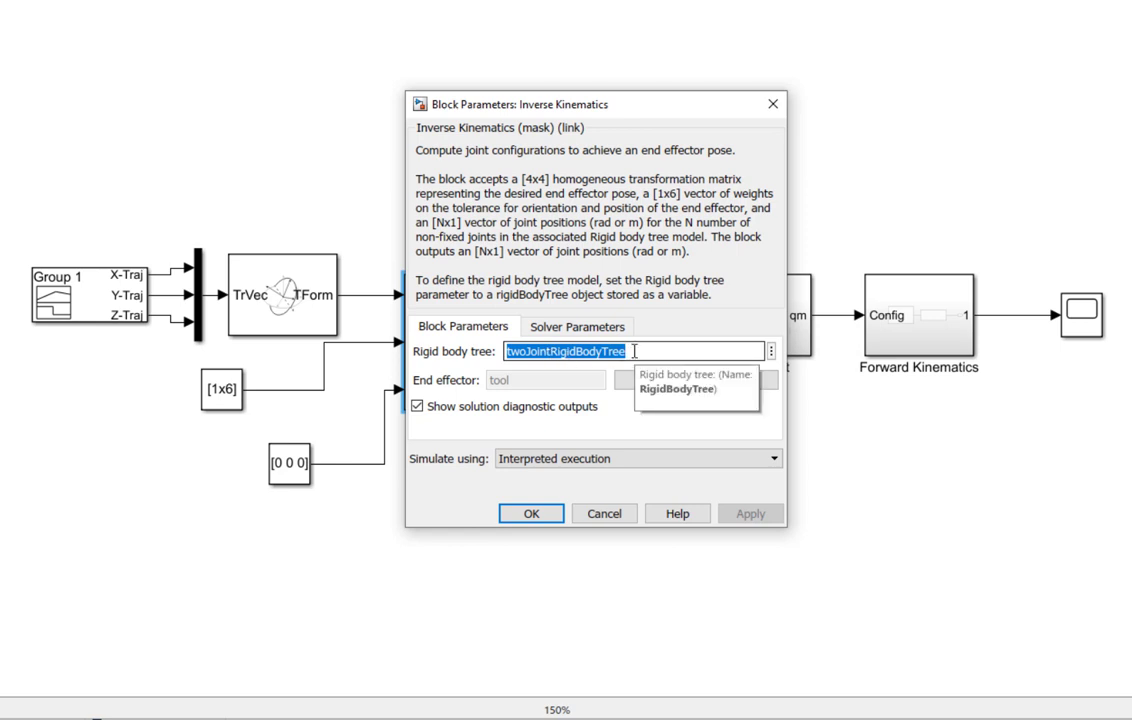
Set the rigid body tree to myrob with Body3 as end effector, then show solver settings
{"action": "type", "text": "myrob"}
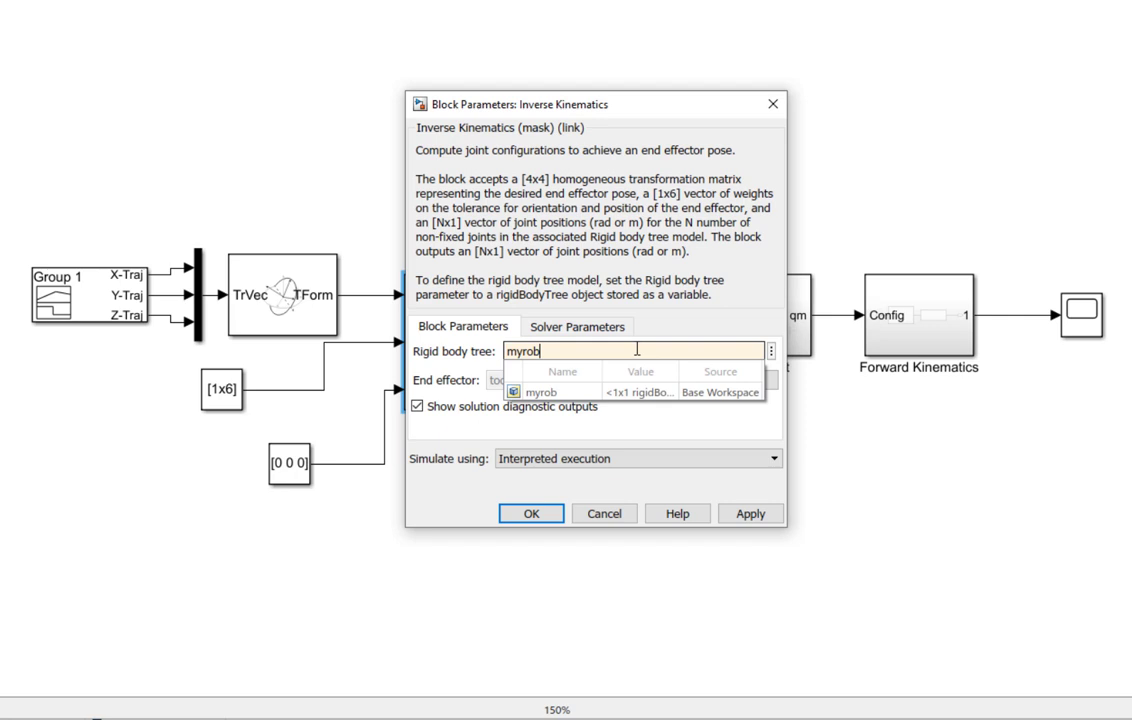
{"action": "left_click", "coordinate": [567, 396]}
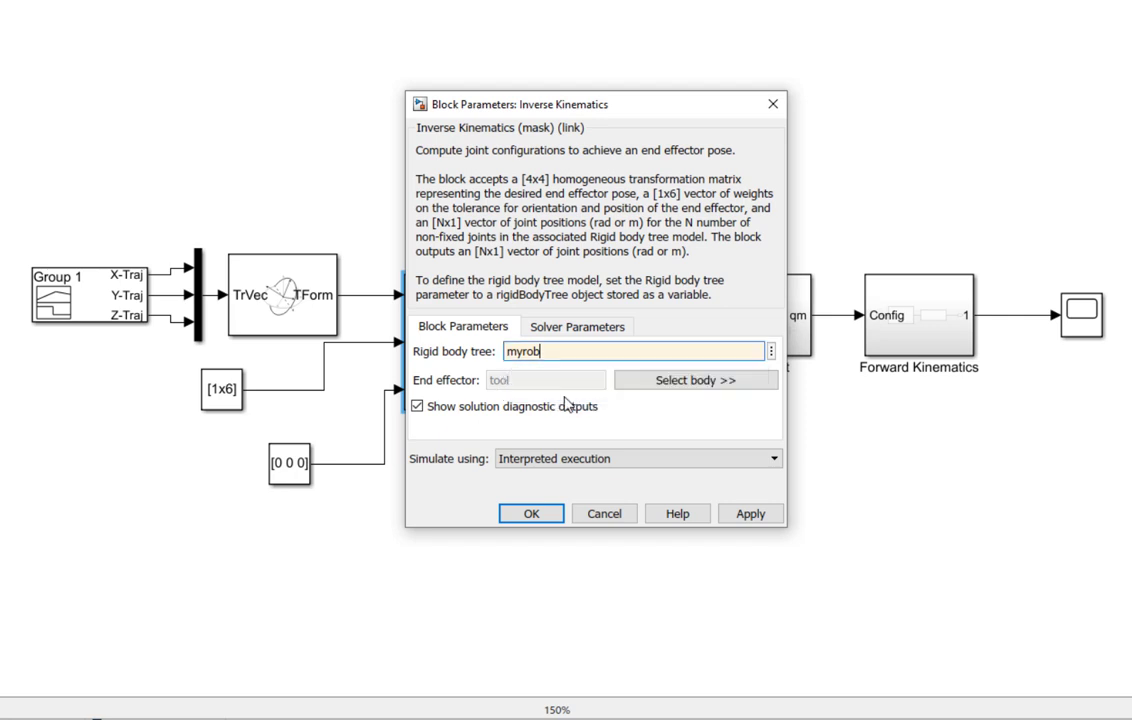
{"action": "left_click", "coordinate": [676, 384]}
{"action": "left_click", "coordinate": [446, 228]}
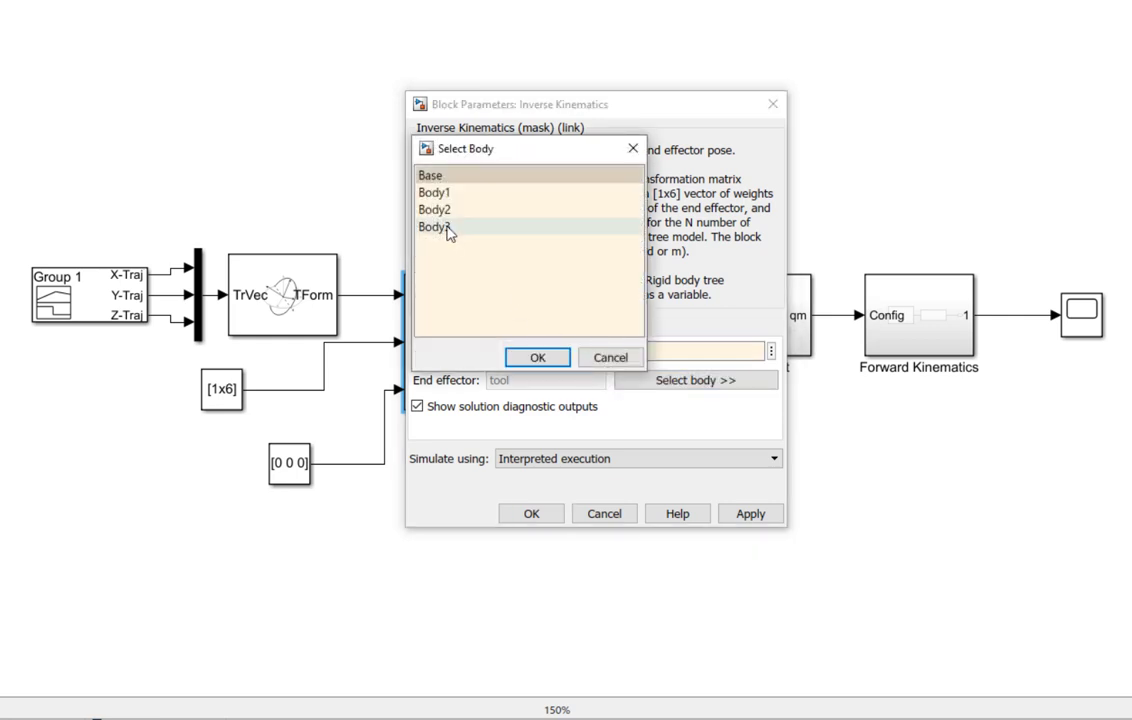
{"action": "left_click", "coordinate": [535, 355]}
{"action": "left_click", "coordinate": [580, 334]}
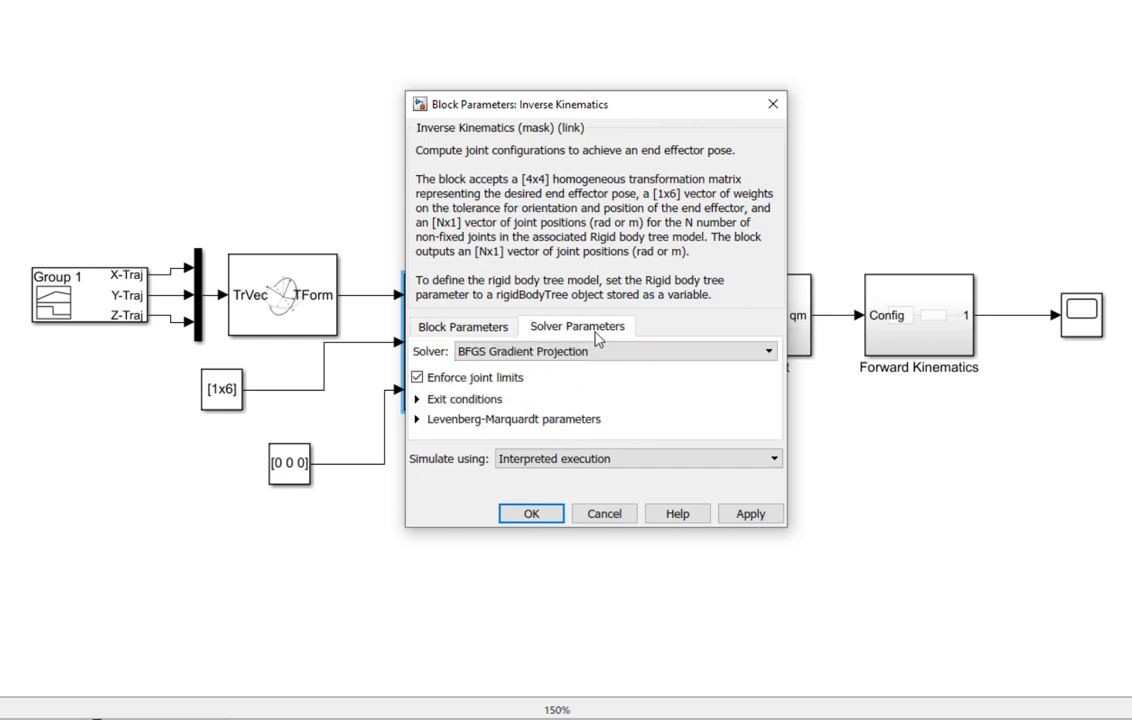
Switch the solver to Levenberg-Marquardt and set gradient and solution tolerances to 1e-5
{"action": "left_click", "coordinate": [553, 351]}
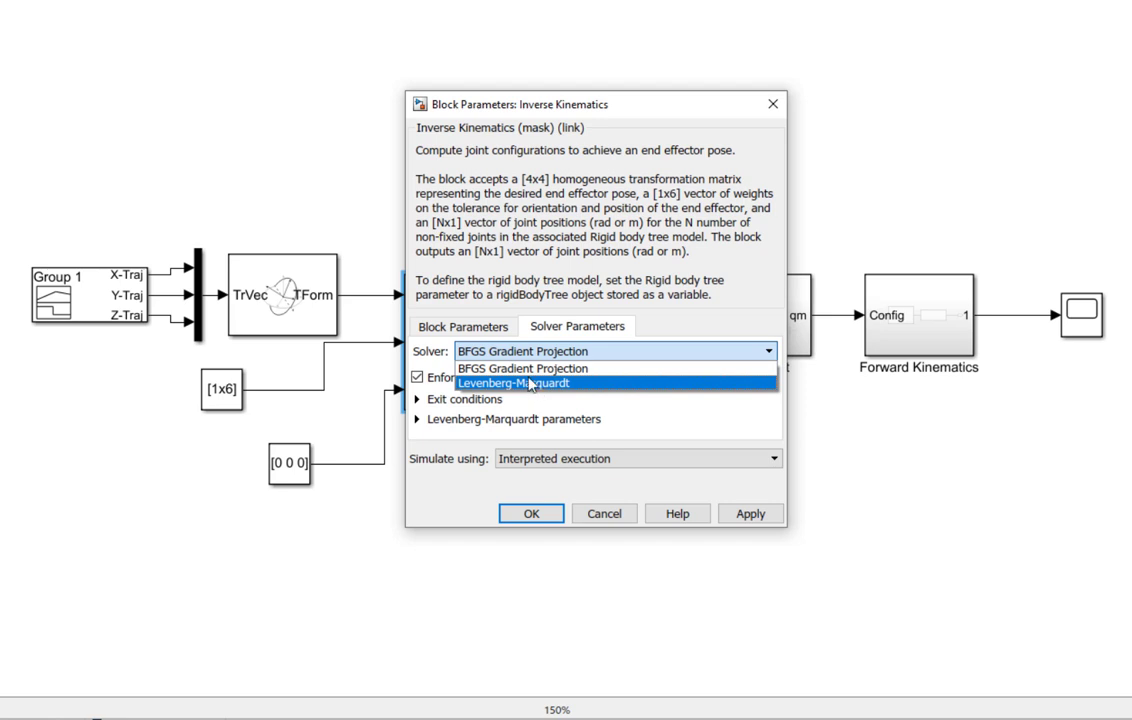
{"action": "left_click", "coordinate": [537, 385]}
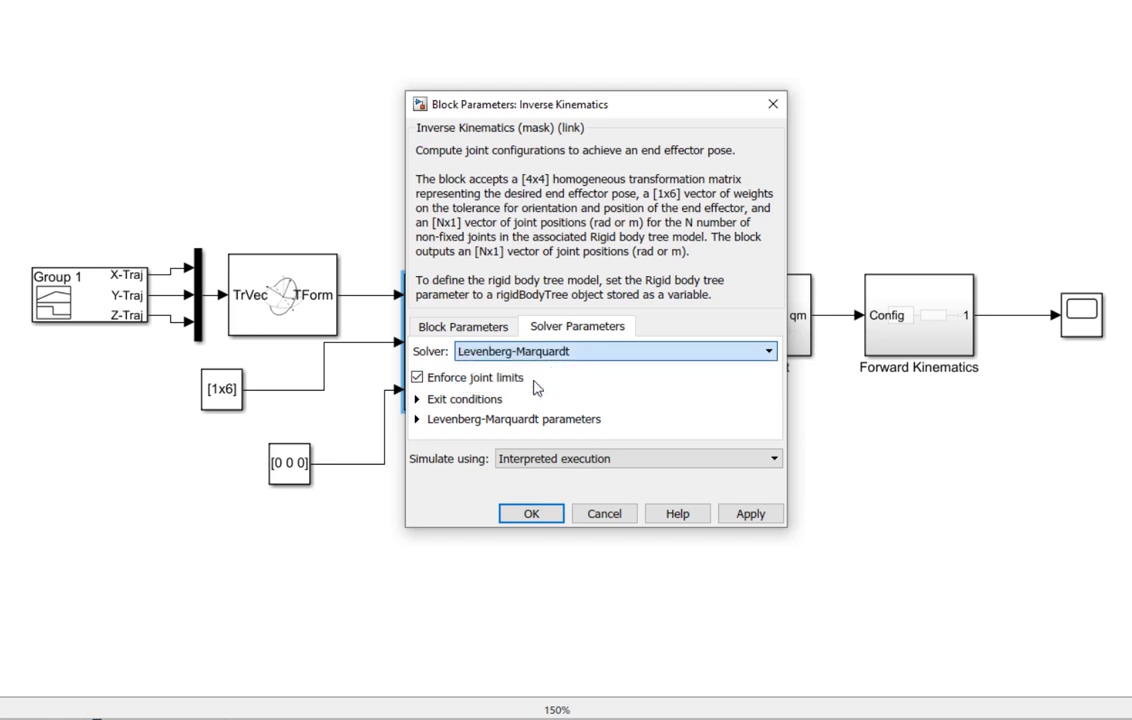
{"action": "left_click", "coordinate": [420, 400]}
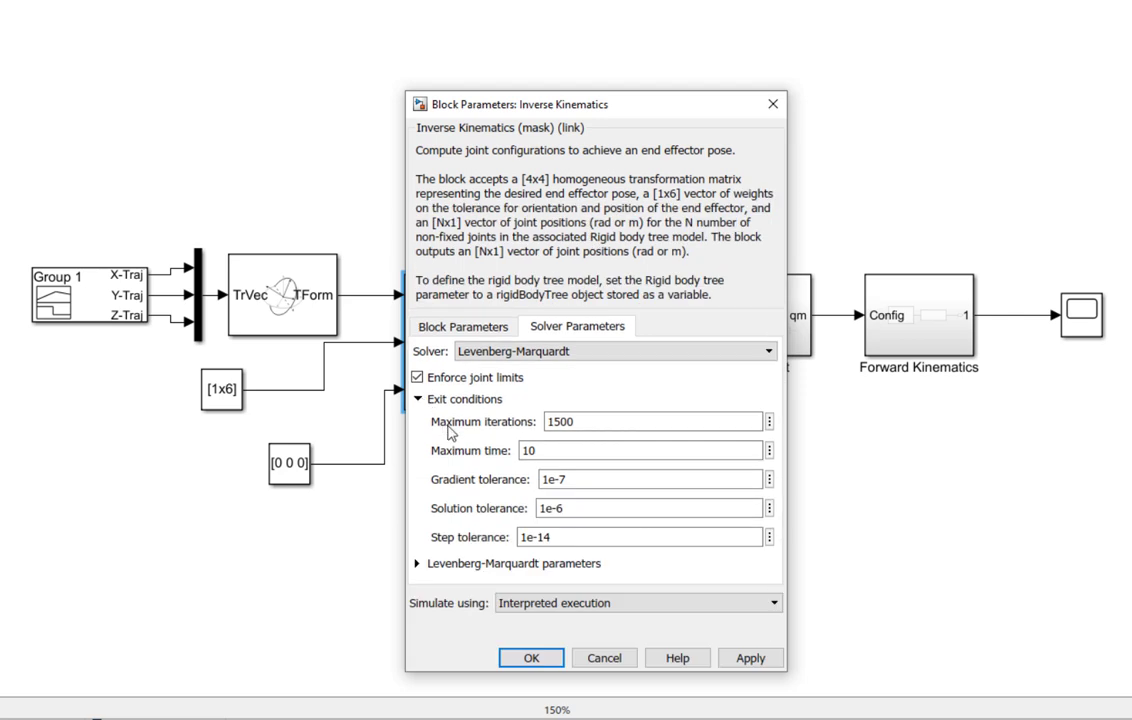
{"action": "left_click", "coordinate": [578, 484]}
{"action": "left_click", "coordinate": [578, 482]}
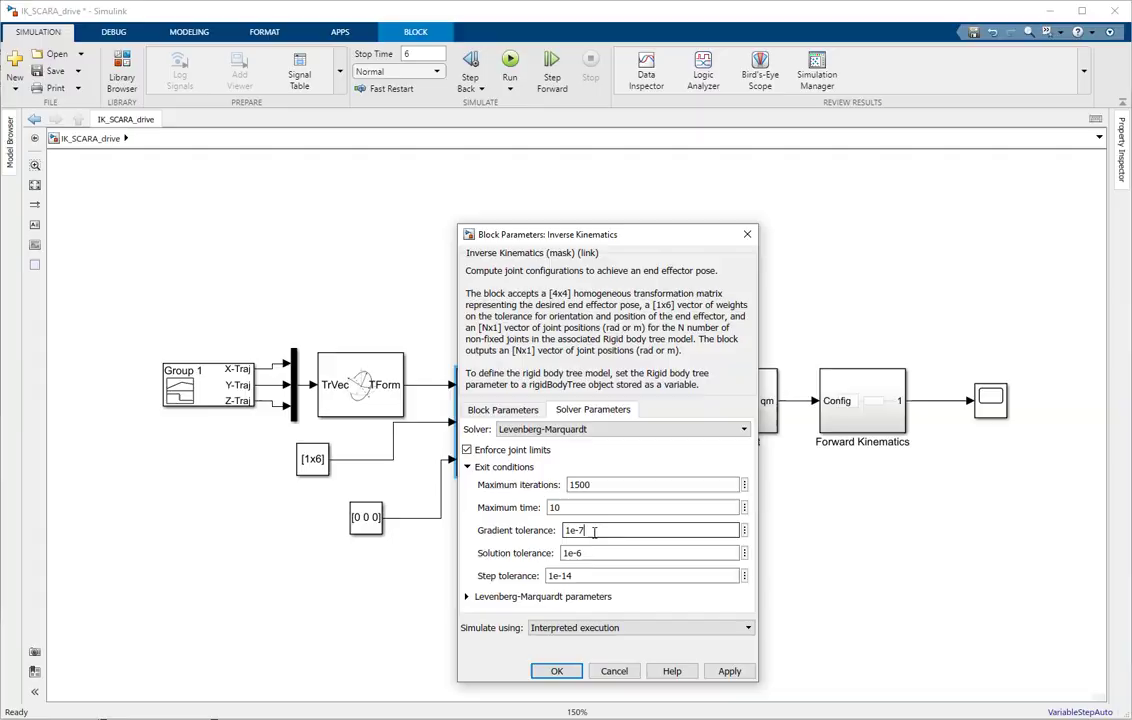
{"action": "key", "text": "BackSpace"}
{"action": "left_click", "coordinate": [590, 553]}
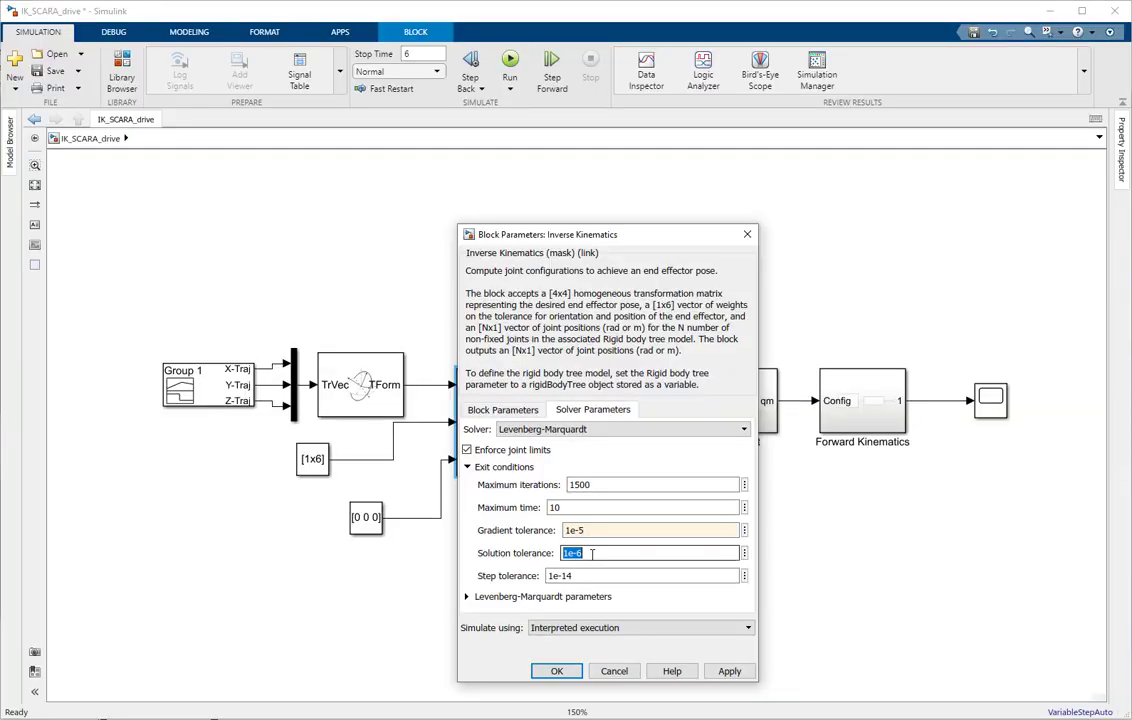
{"action": "left_click", "coordinate": [590, 553]}
{"action": "key", "text": "BackSpace"}
{"action": "type", "text": "5"}
Set step and error change tolerances to 1e-7 and apply the solver settings
{"action": "left_click", "coordinate": [589, 575]}
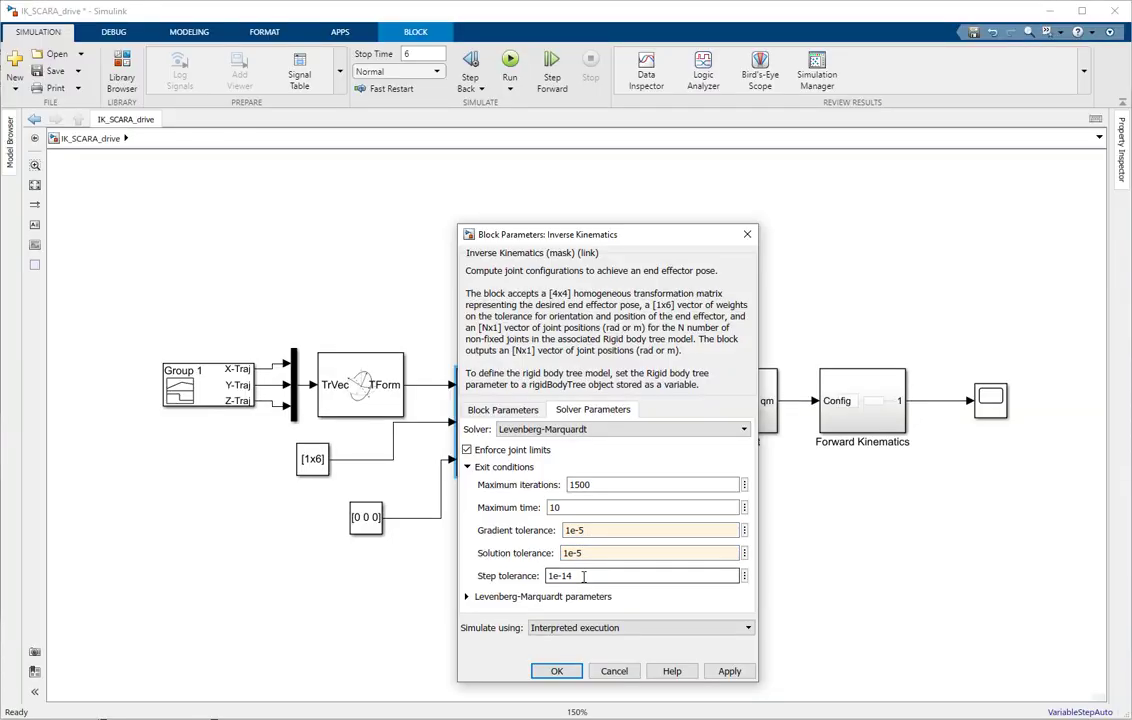
{"action": "key", "text": "BackSpace"}
{"action": "key", "text": "BackSpace"}
{"action": "type", "text": "7"}
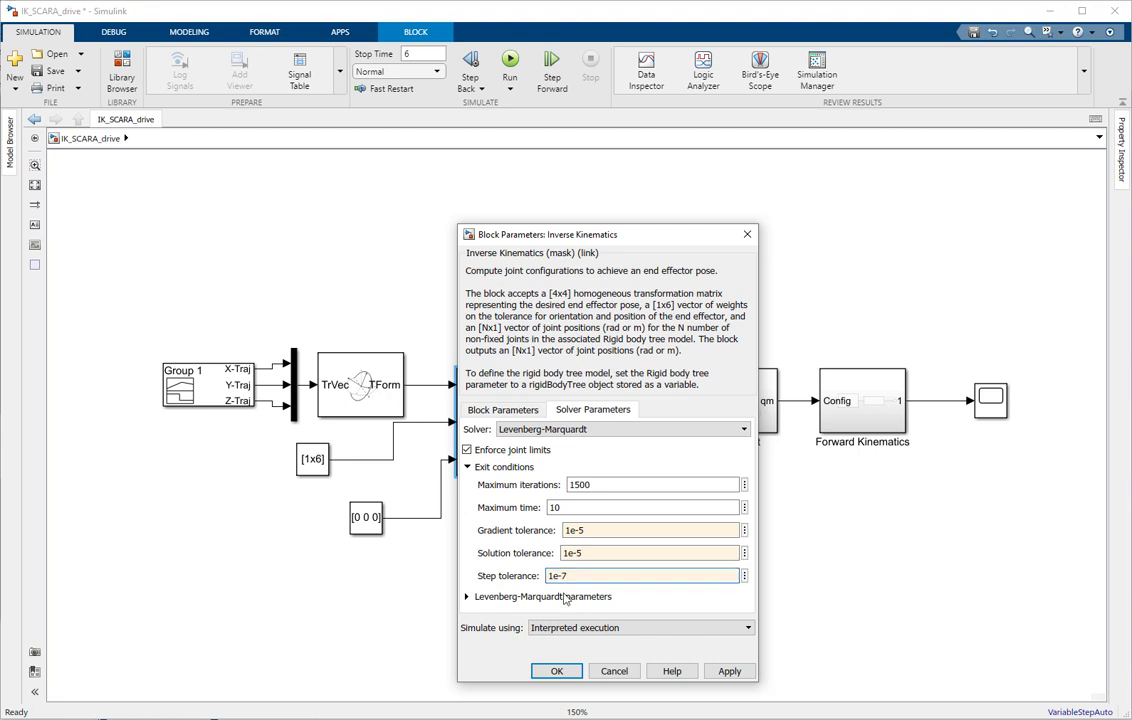
{"action": "left_click", "coordinate": [466, 596]}
{"action": "double_click", "coordinate": [629, 614]}
{"action": "left_click", "coordinate": [634, 616]}
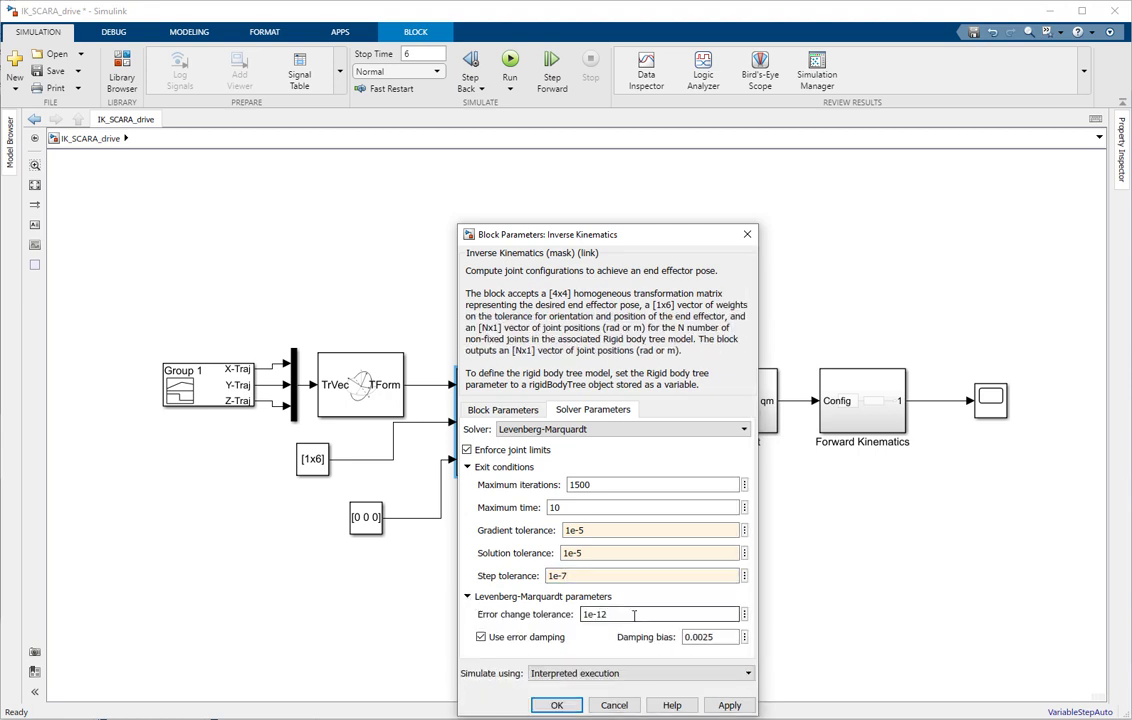
{"action": "key", "text": "BackSpace"}
{"action": "key", "text": "BackSpace"}
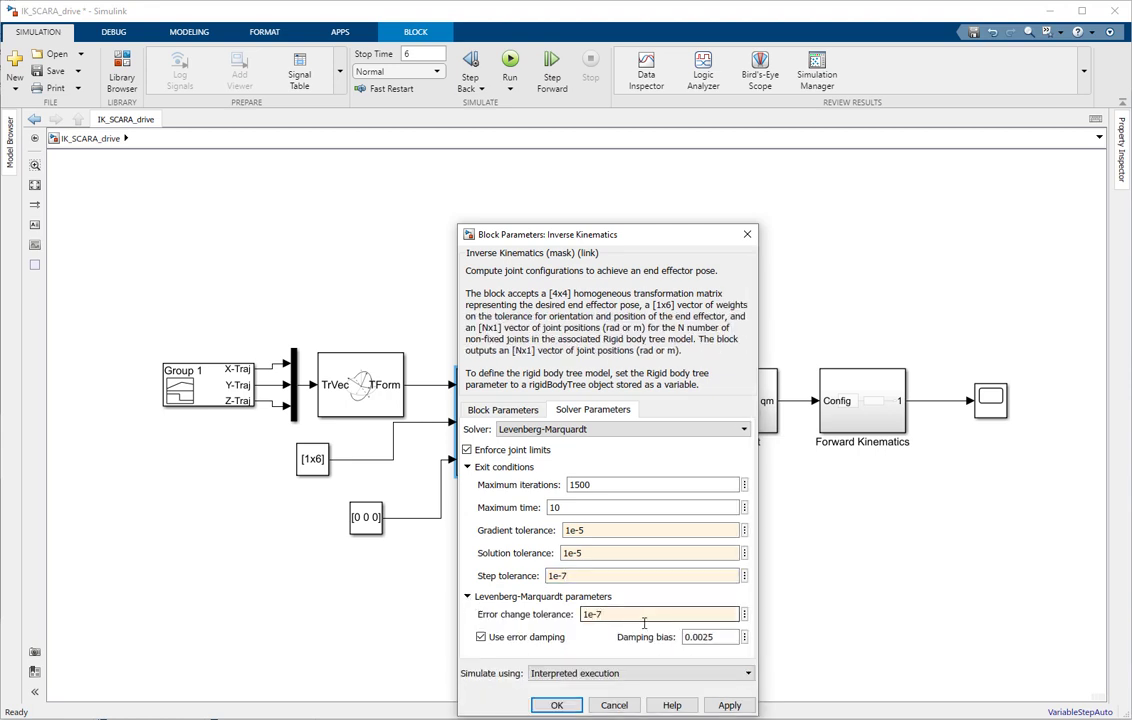
{"action": "left_click", "coordinate": [644, 618]}
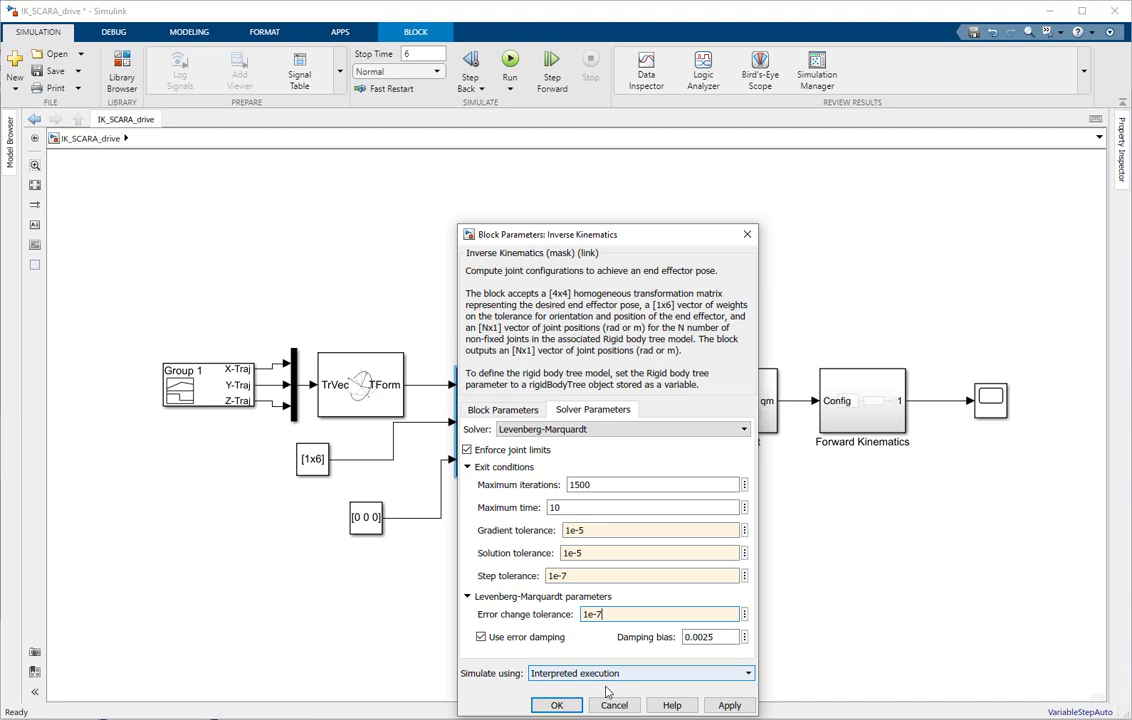
{"action": "left_click", "coordinate": [558, 705]}
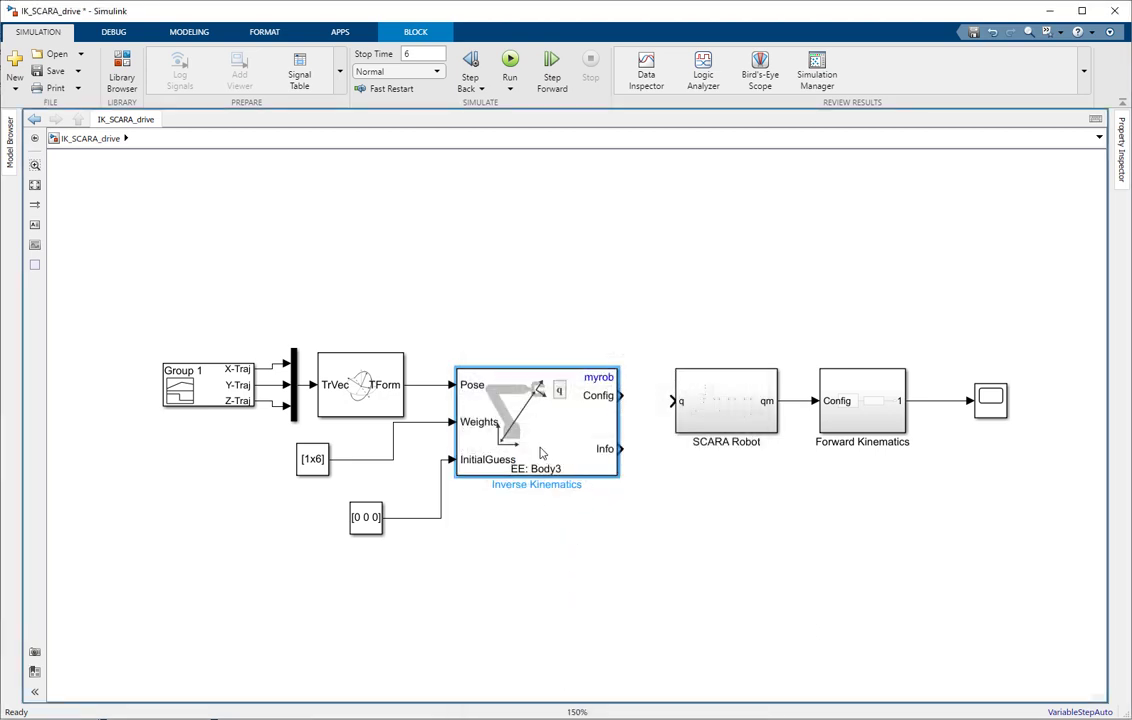
Wire the Inverse Kinematics Config output port to the SCARA Robot q input port
{"action": "left_click", "coordinate": [640, 401]}
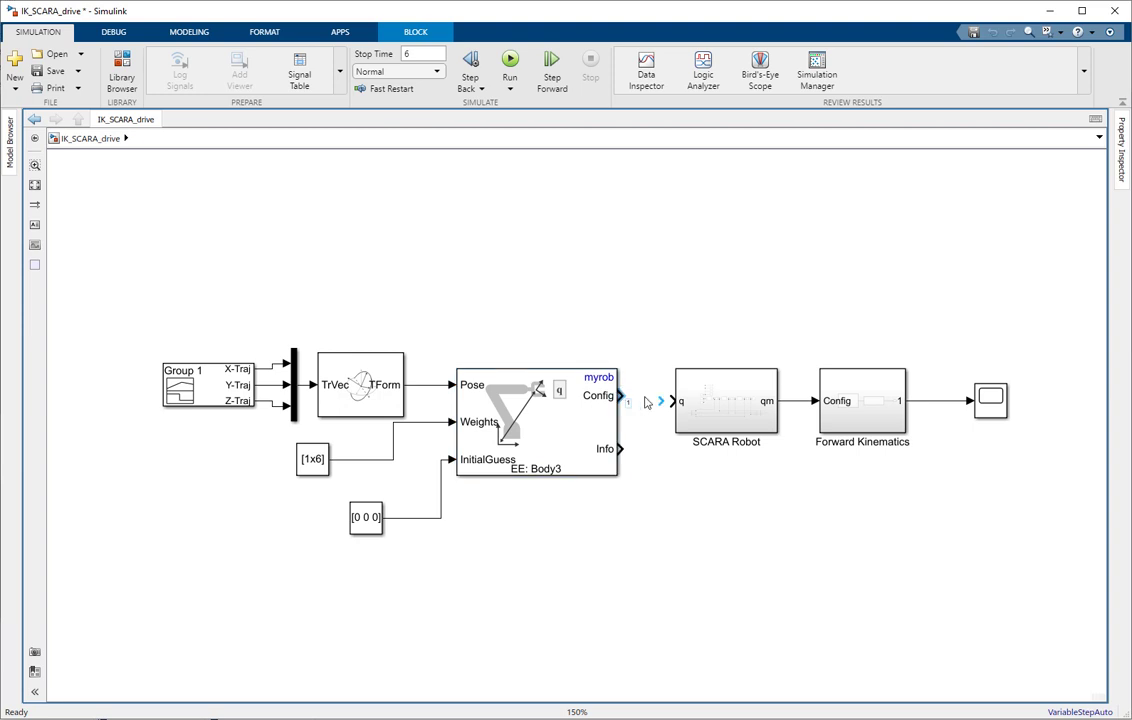
{"action": "left_click", "coordinate": [660, 401]}
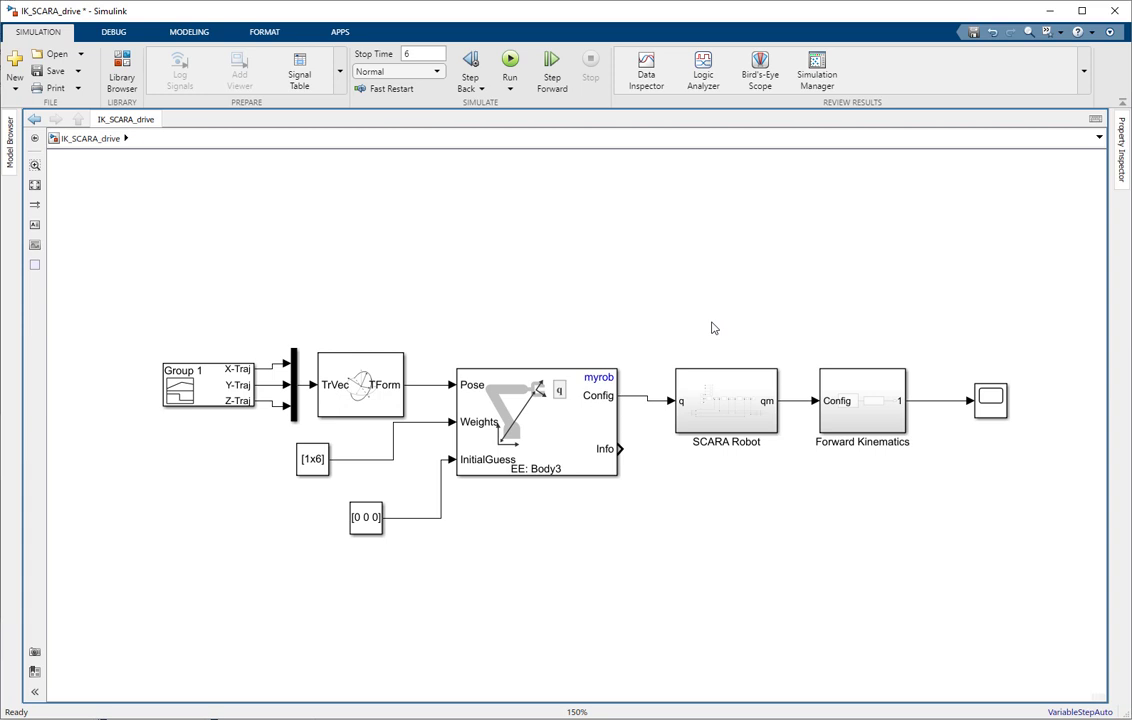
Delete the Forward Kinematics-to-Scope line and insert a Mux lined up in front of the Scope
{"action": "left_click", "coordinate": [948, 402]}
{"action": "key", "text": "Delete"}
{"action": "double_click", "coordinate": [940, 400]}
{"action": "type", "text": "mux"}
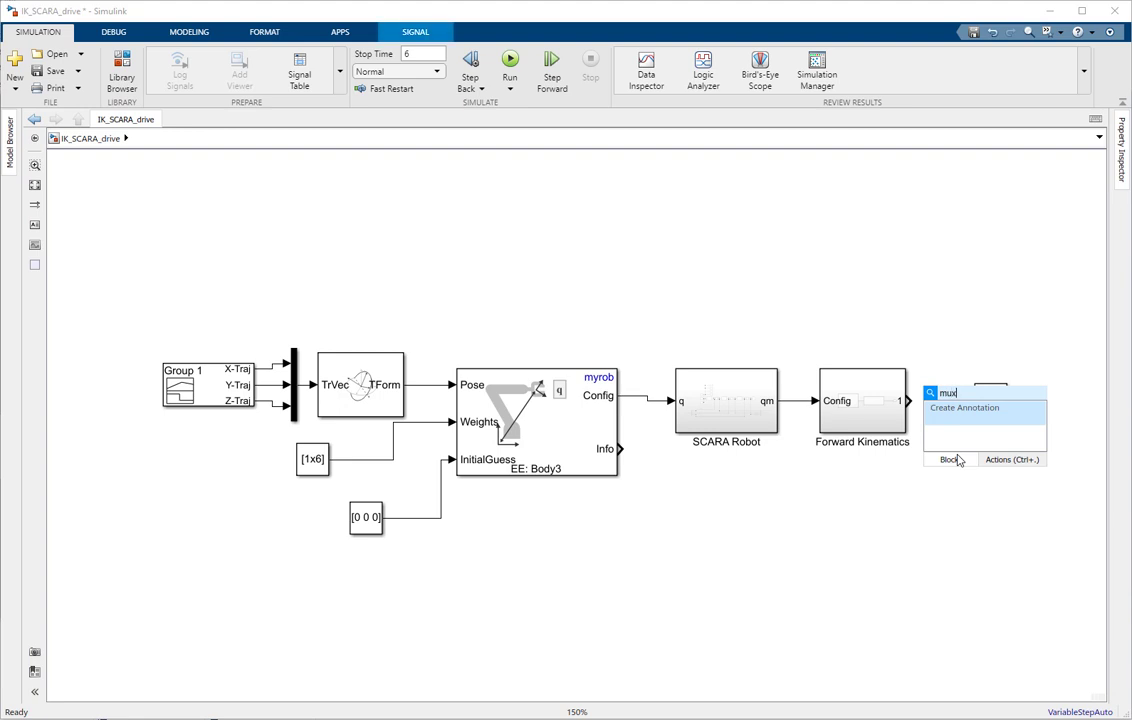
{"action": "key", "text": "Return"}
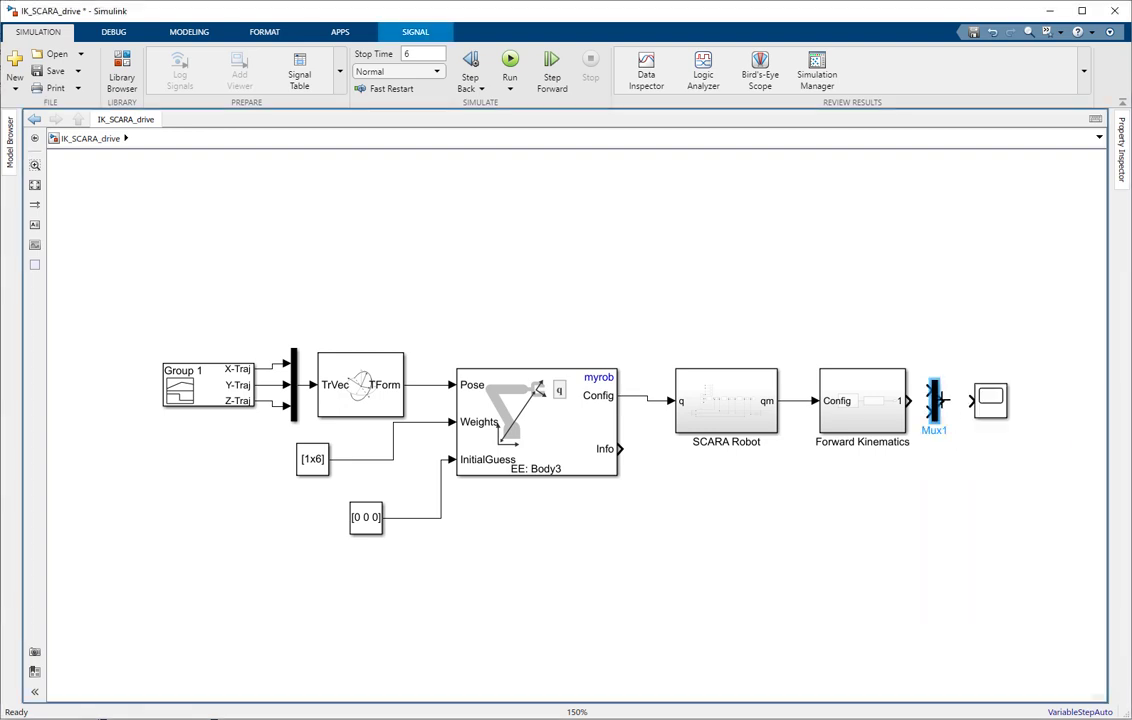
{"action": "left_click_drag", "start_coordinate": [938, 402], "coordinate": [268, 343]}
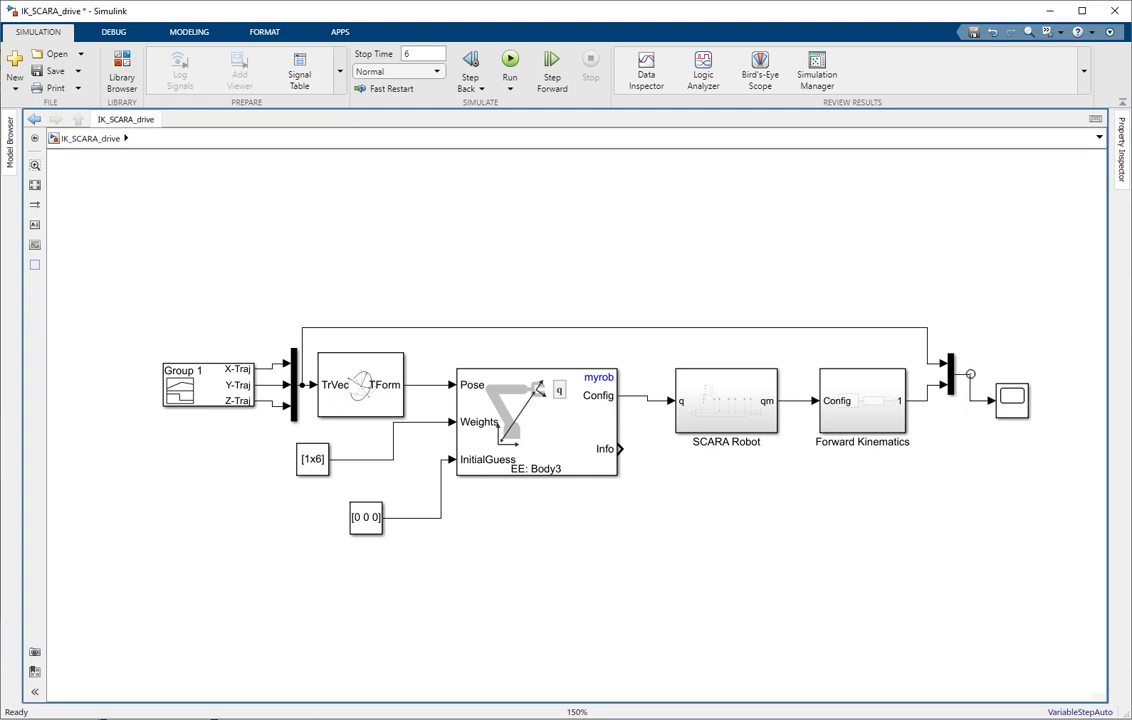
{"action": "left_click_drag", "start_coordinate": [1014, 404], "coordinate": [1014, 380]}
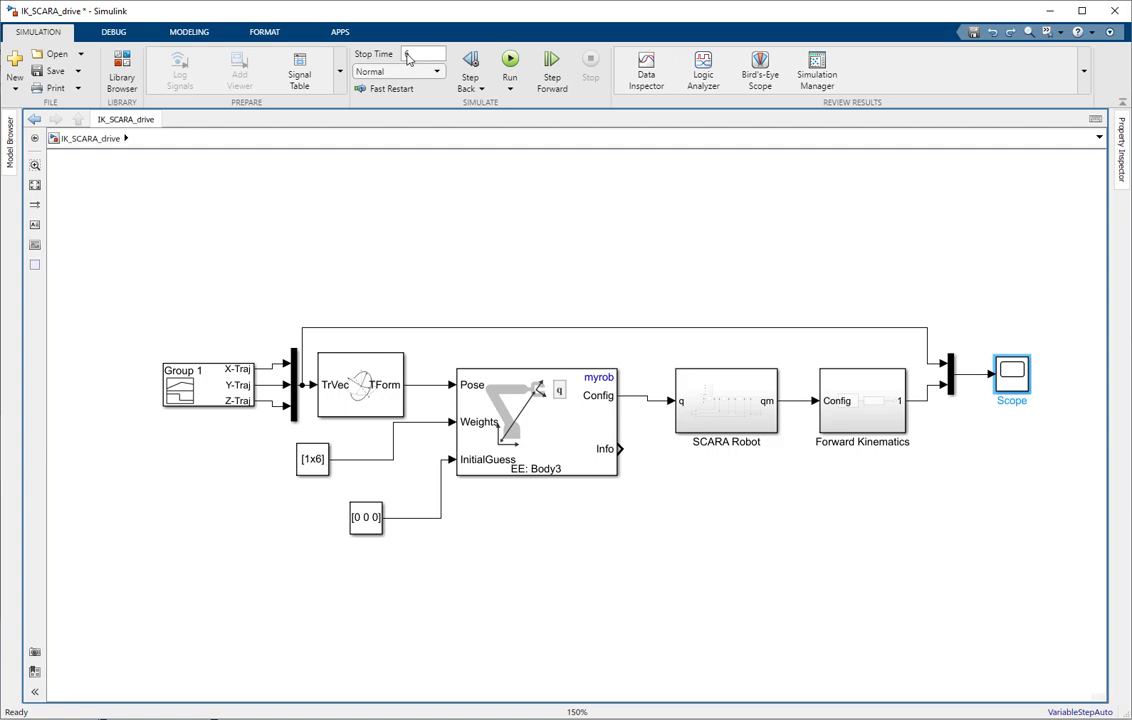
Run the simulation, switch the animation to isometric then top view, and show the Scope
{"action": "left_click", "coordinate": [510, 60]}
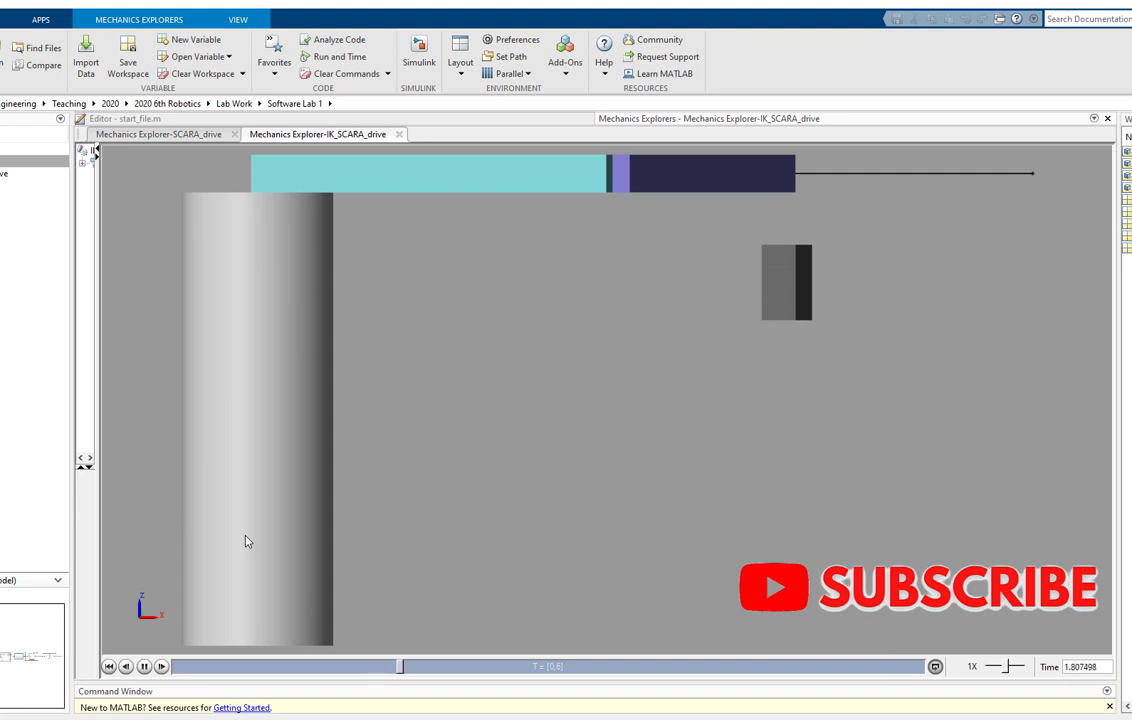
{"action": "right_click", "coordinate": [547, 356]}
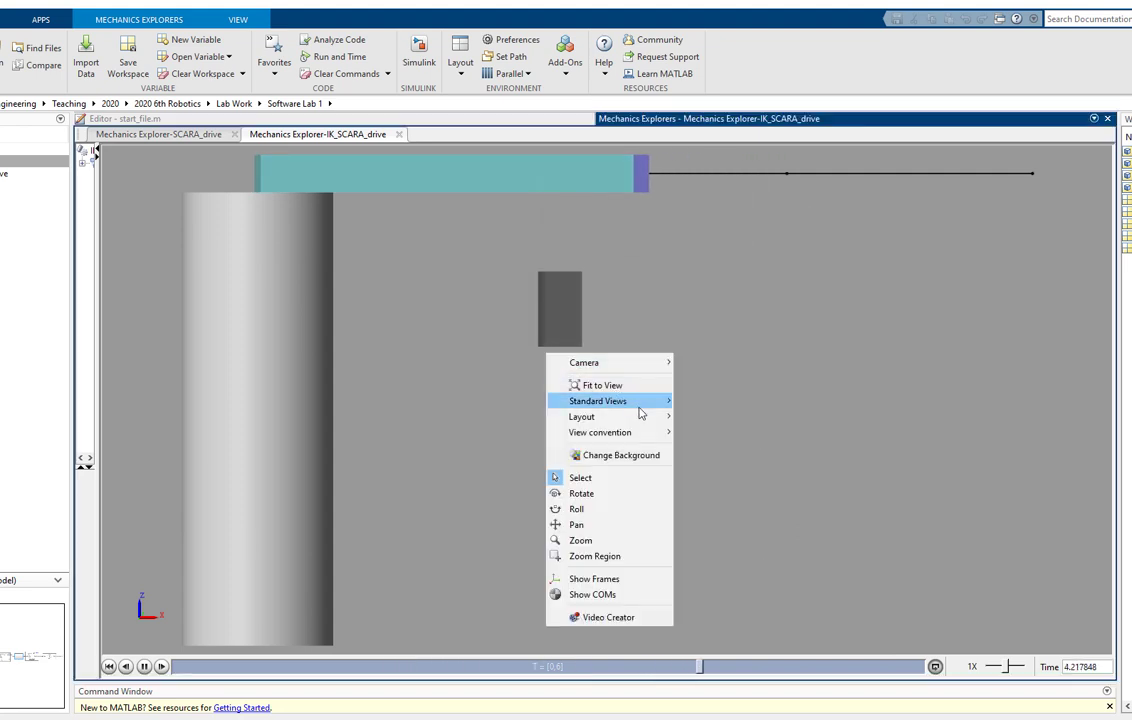
{"action": "mouse_move", "coordinate": [652, 400]}
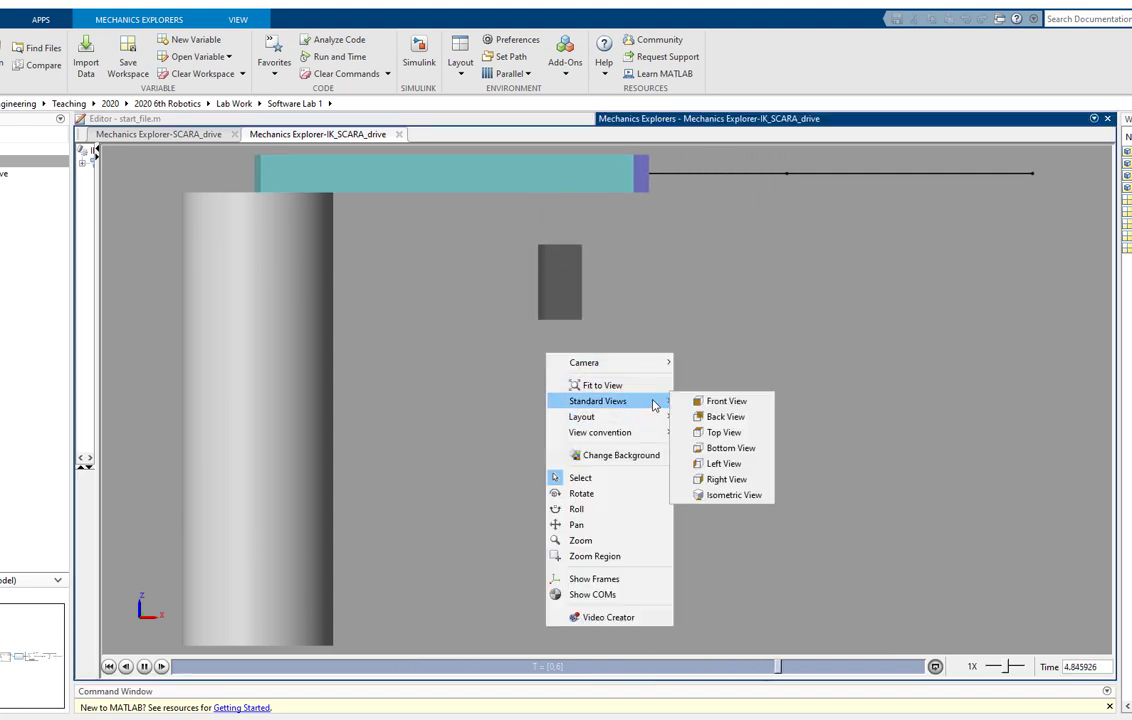
{"action": "left_click", "coordinate": [748, 498]}
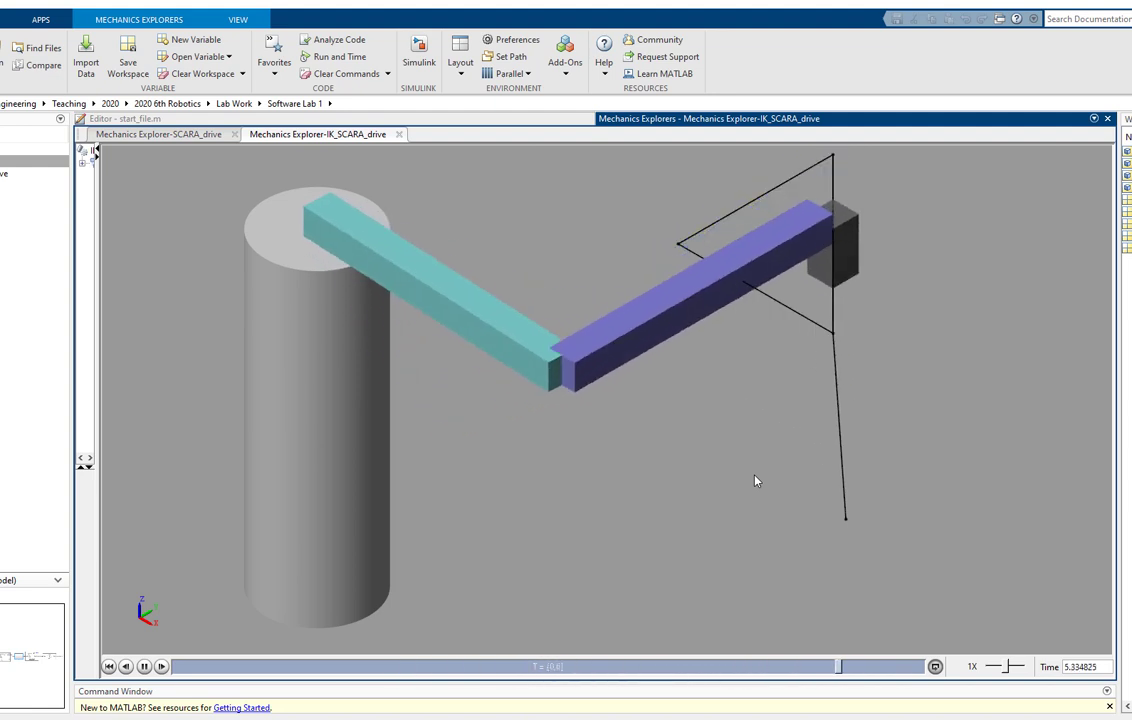
{"action": "right_click", "coordinate": [756, 481]}
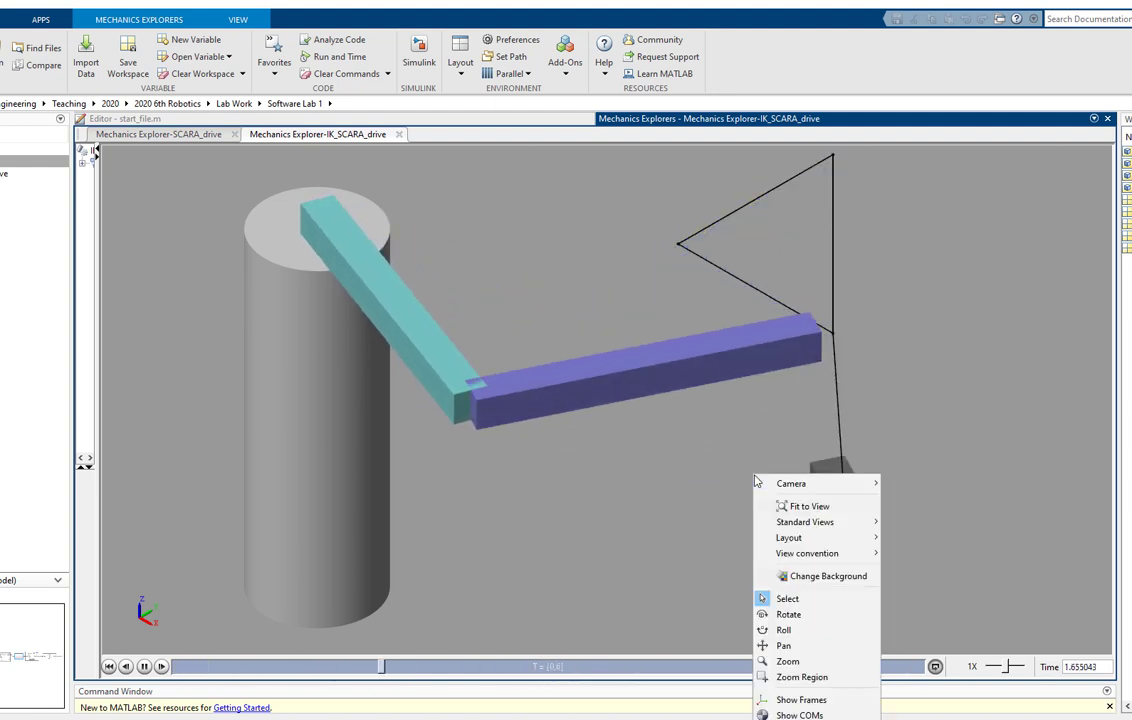
{"action": "mouse_move", "coordinate": [835, 522]}
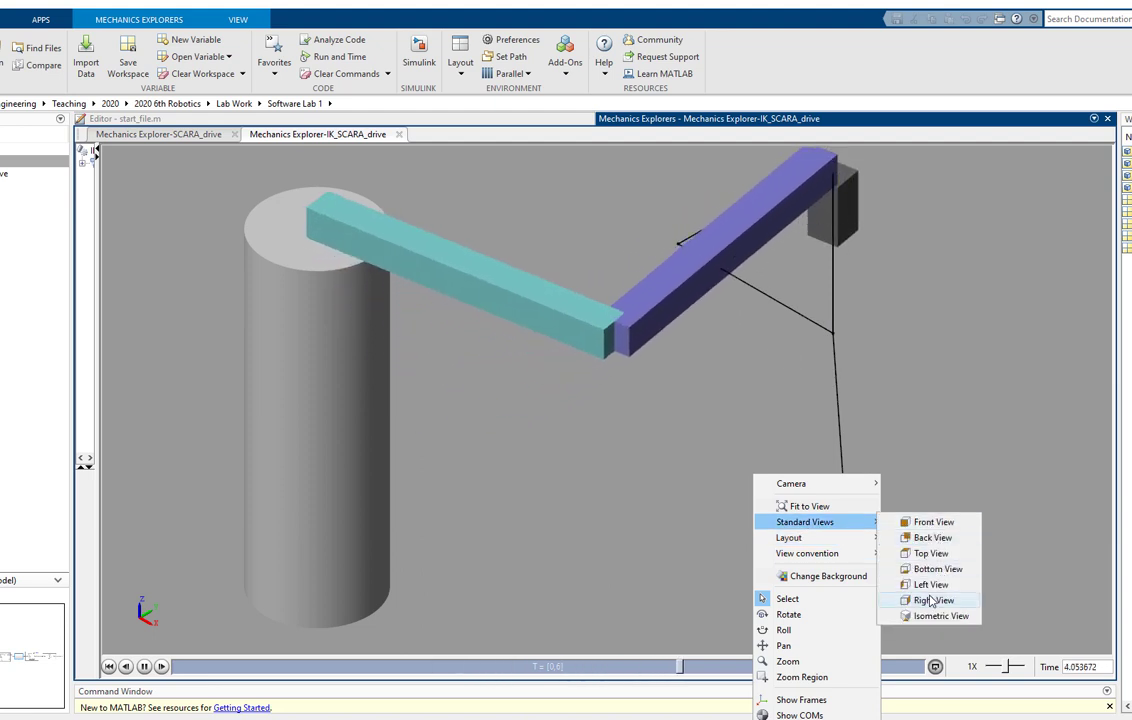
{"action": "left_click", "coordinate": [929, 553]}
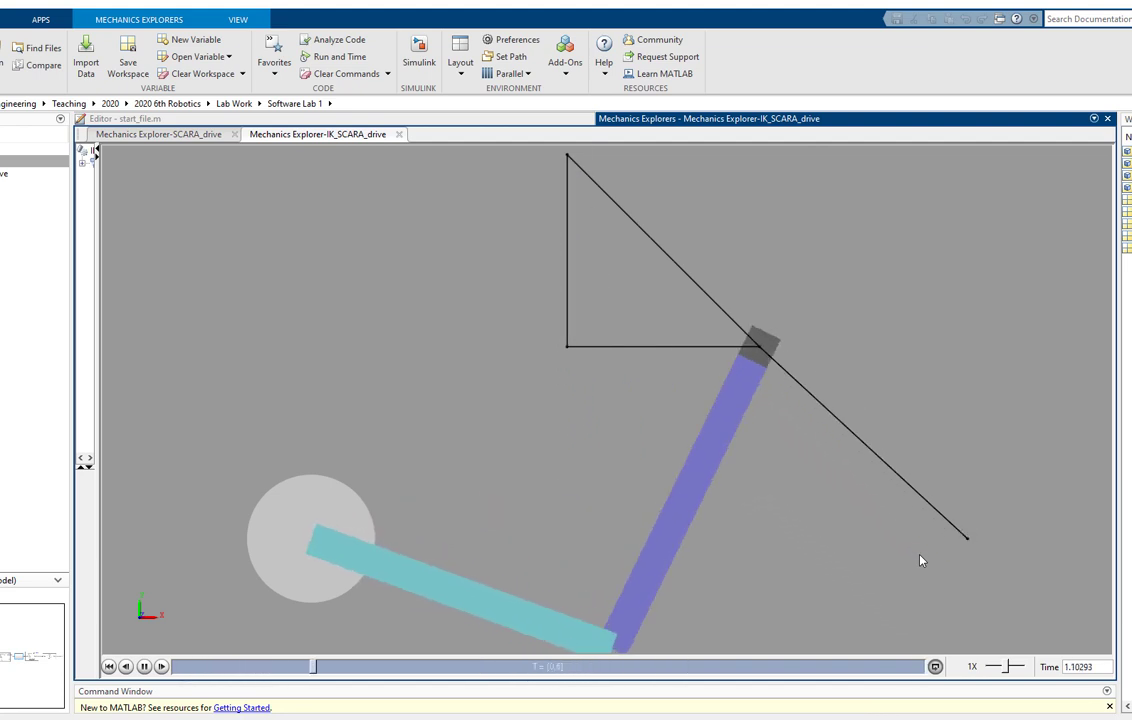
{"action": "left_click", "coordinate": [594, 687]}
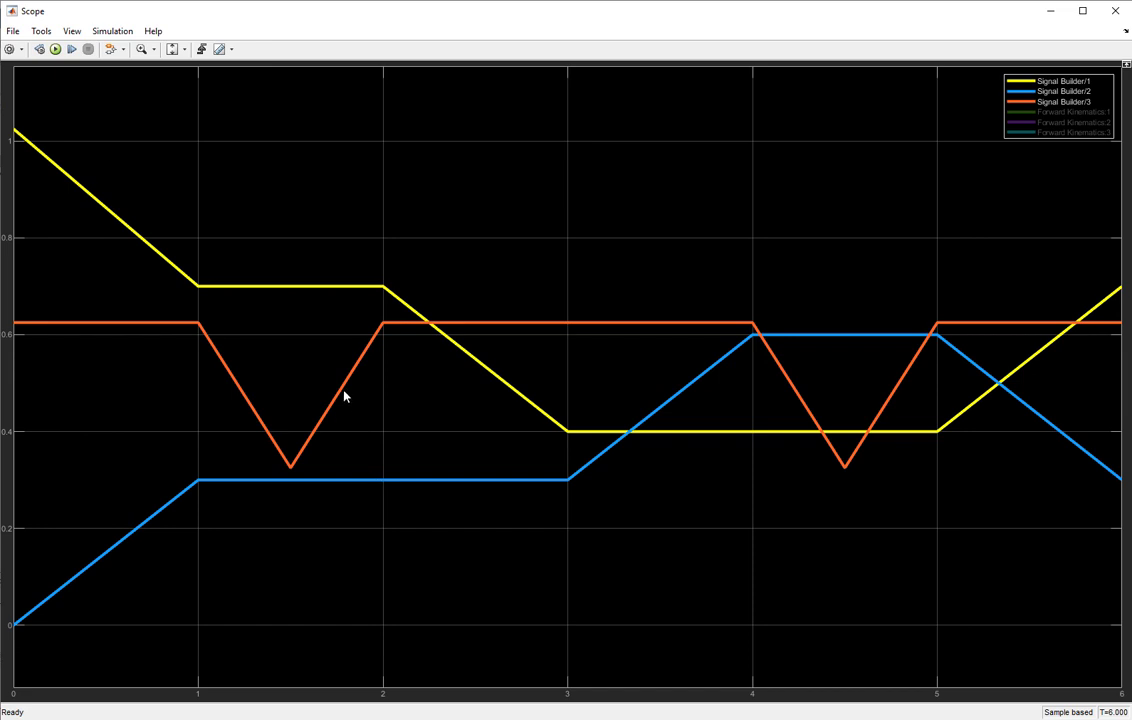
Enable the Forward Kinematics:1, :2 and :3 traces in the Scope legend
{"action": "left_click", "coordinate": [1024, 117]}
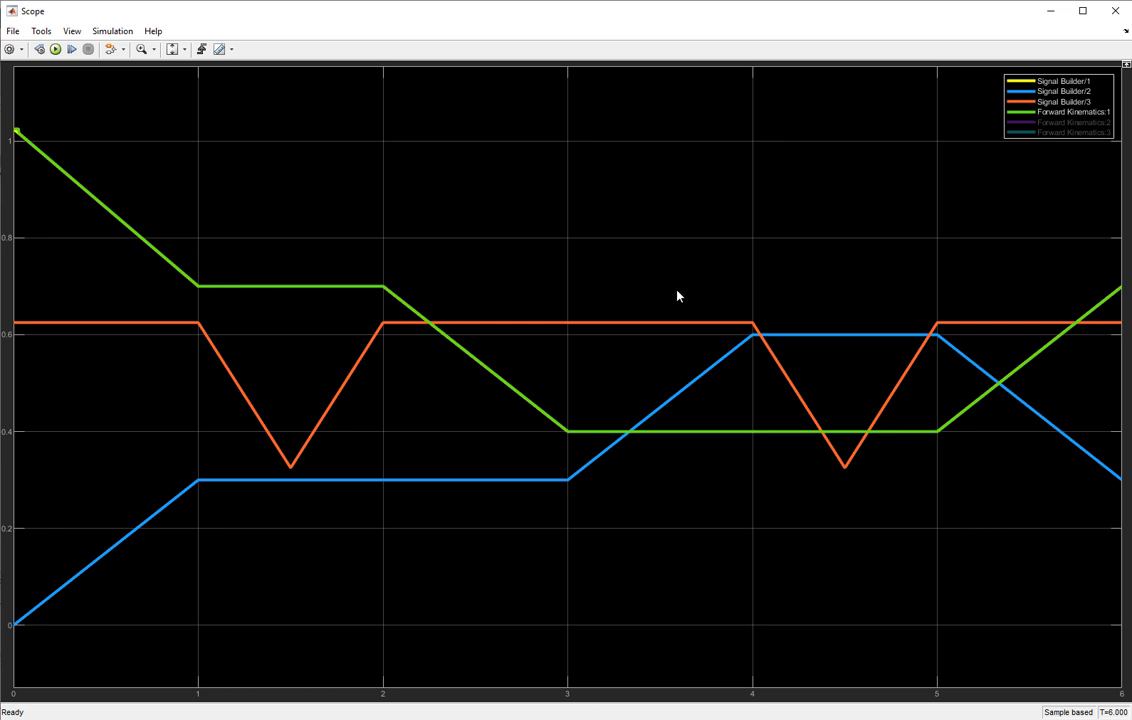
{"action": "left_click", "coordinate": [1021, 124]}
{"action": "left_click", "coordinate": [1070, 132]}
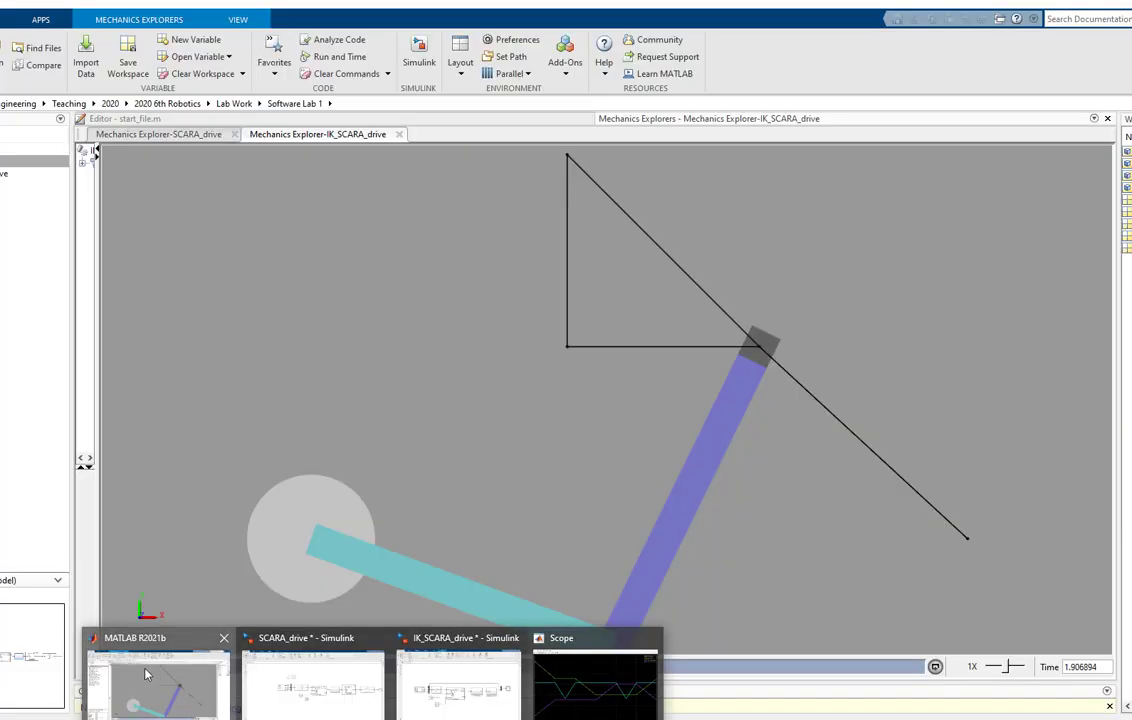
Bring the Mechanics Explorer animation of the SCARA robot back to the front
{"action": "left_click", "coordinate": [155, 685]}
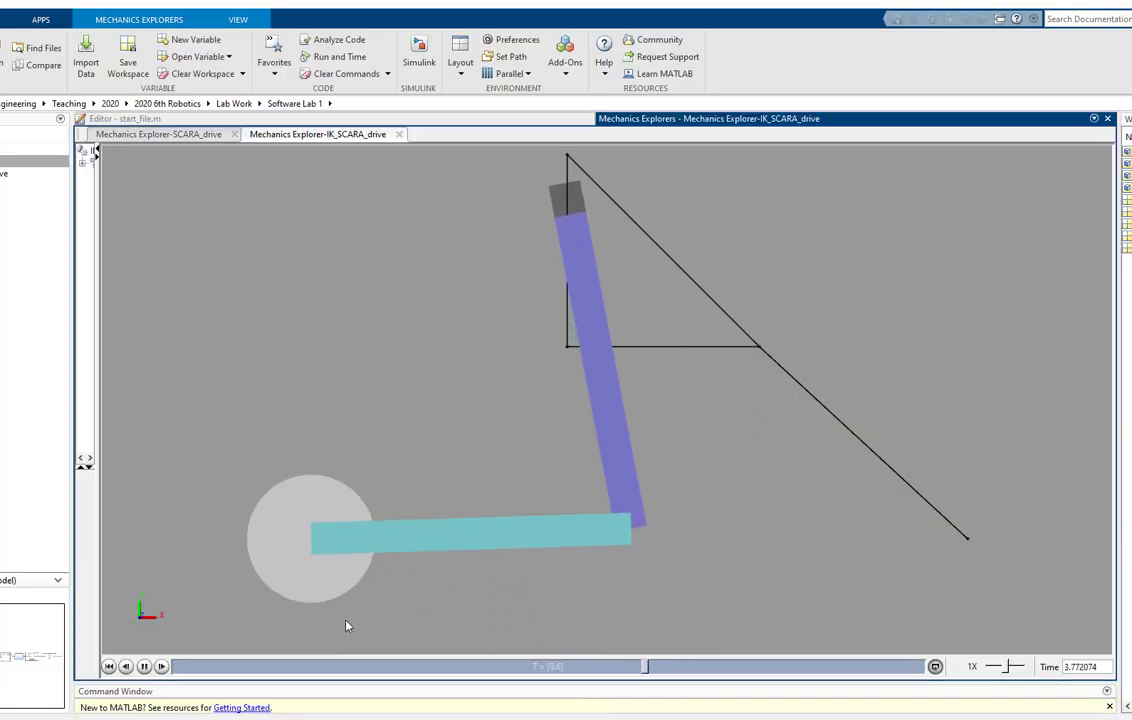